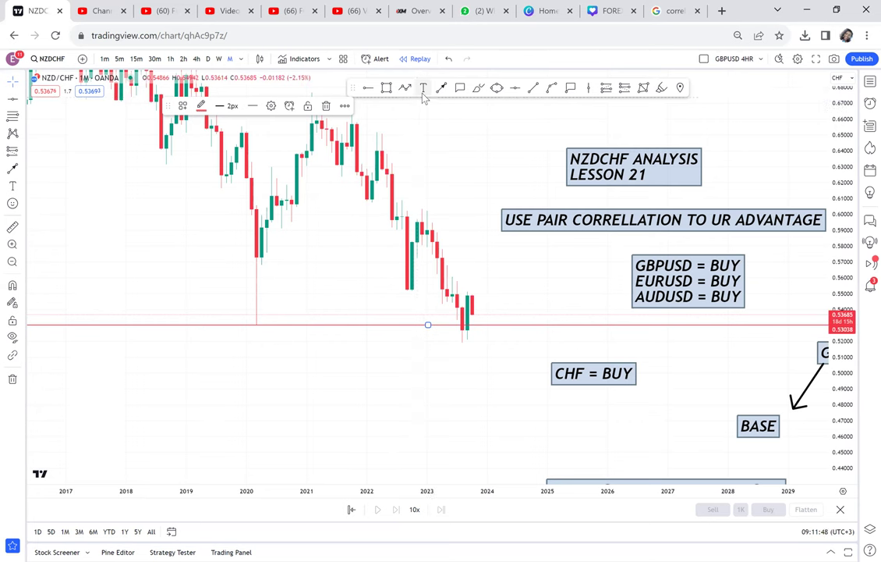
Step: Add a text label reading "SUPPORT" just below the red horizontal line on the monthly chart
left_click(327, 334)
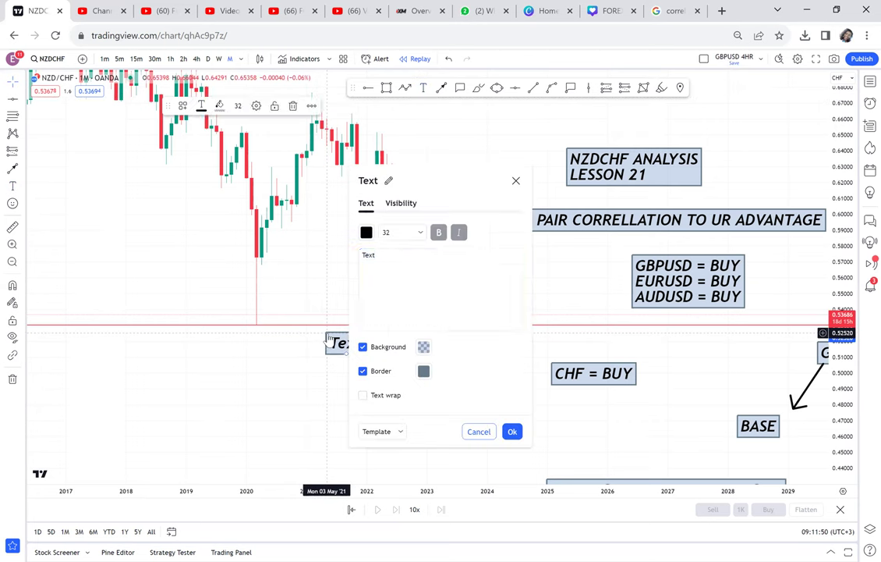
type("SUPPORT")
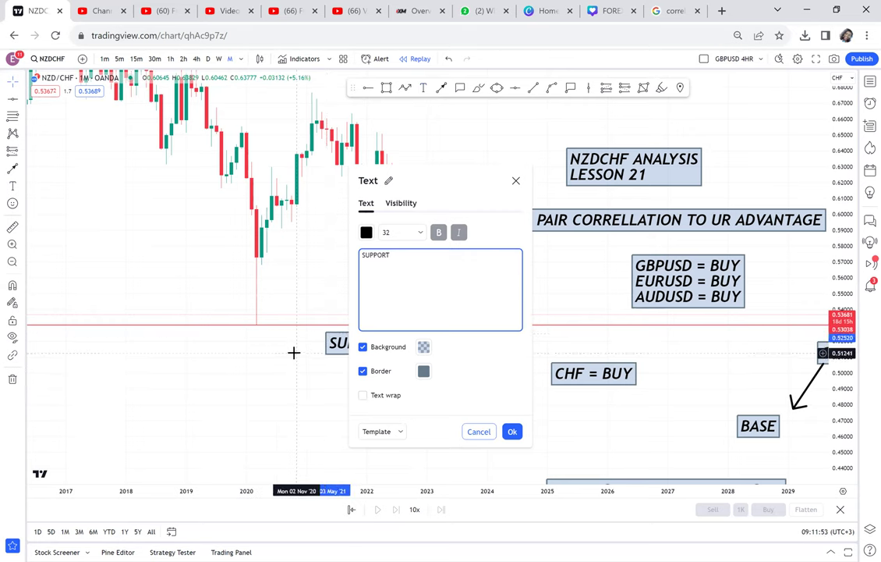
left_click(327, 348)
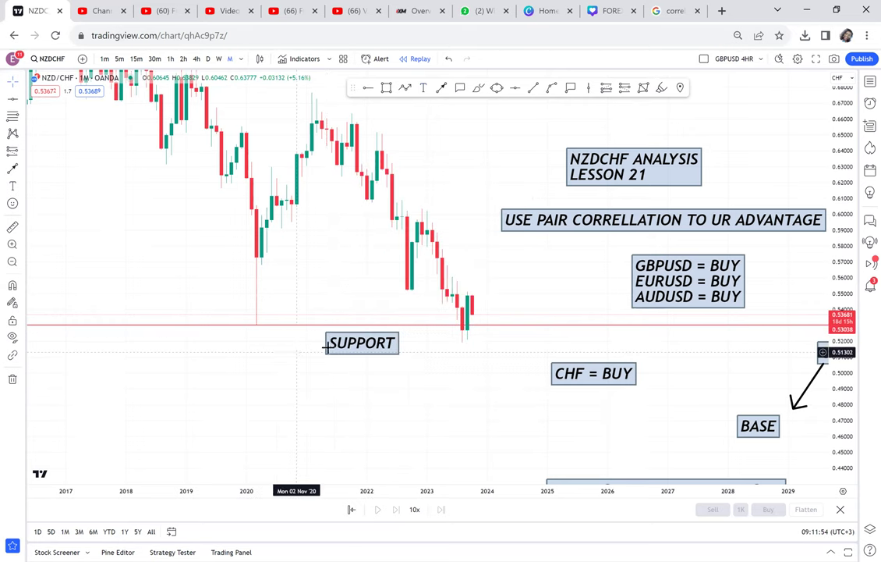
Step: Add a callout reading "FALSE / REAL" that points at the candle breaking below the red support line
scroll(443, 346, "up", 1)
scroll(448, 343, "up", 1)
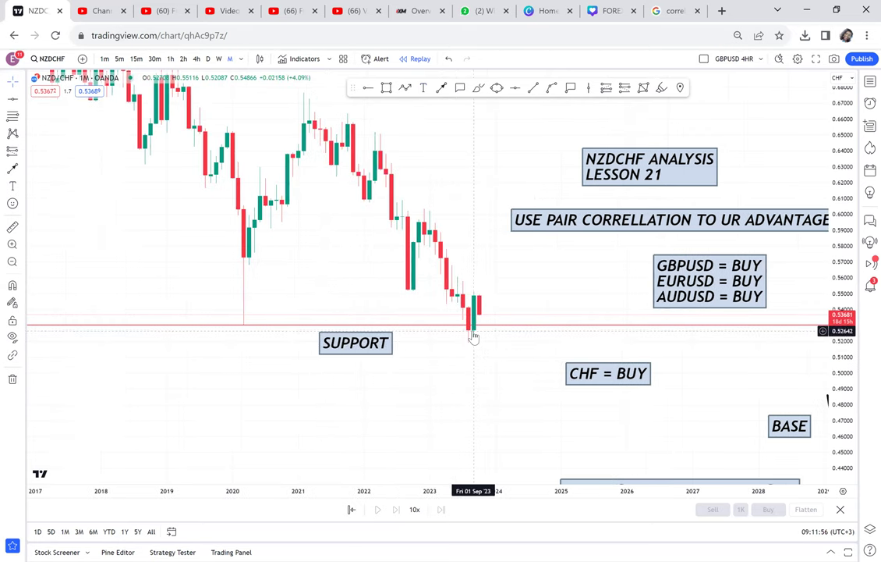
left_click(460, 89)
left_click(464, 329)
left_click(396, 432)
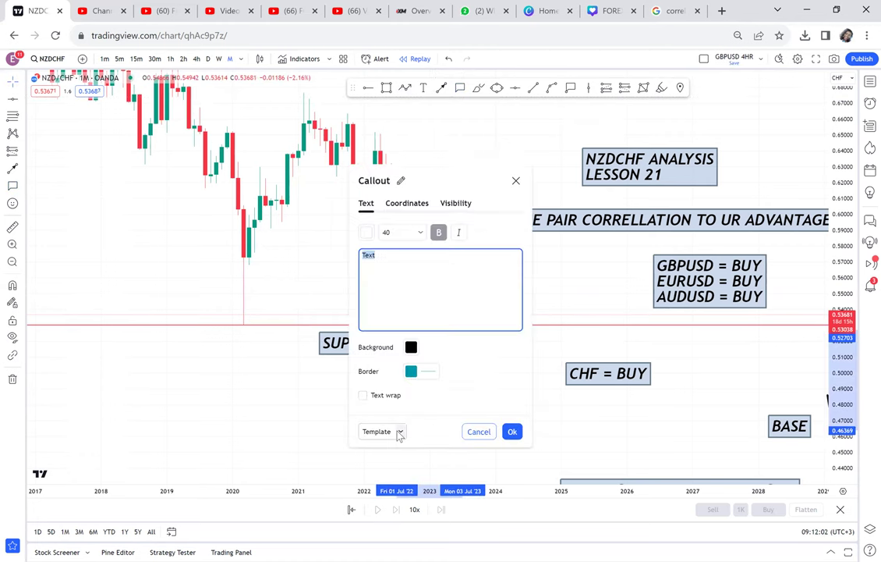
type("FALSE / REA")
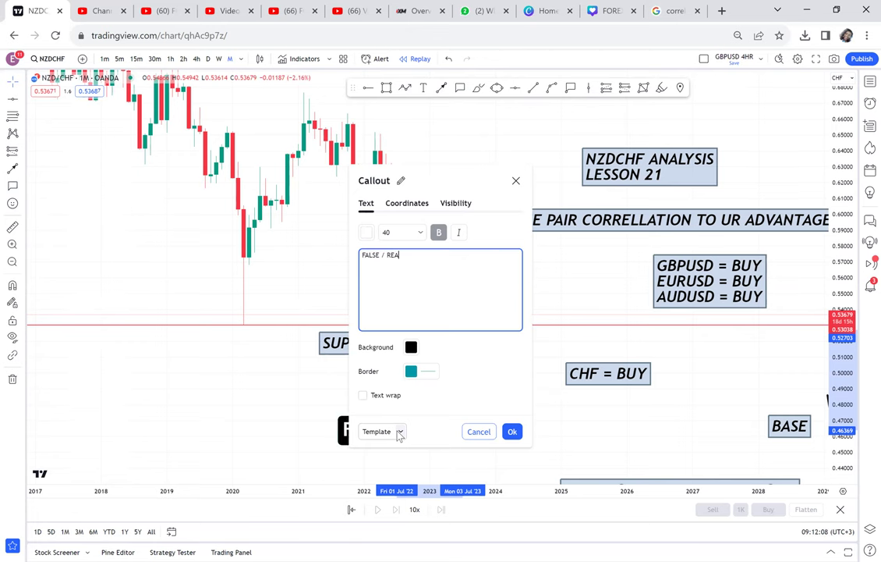
type("L")
left_click(328, 406)
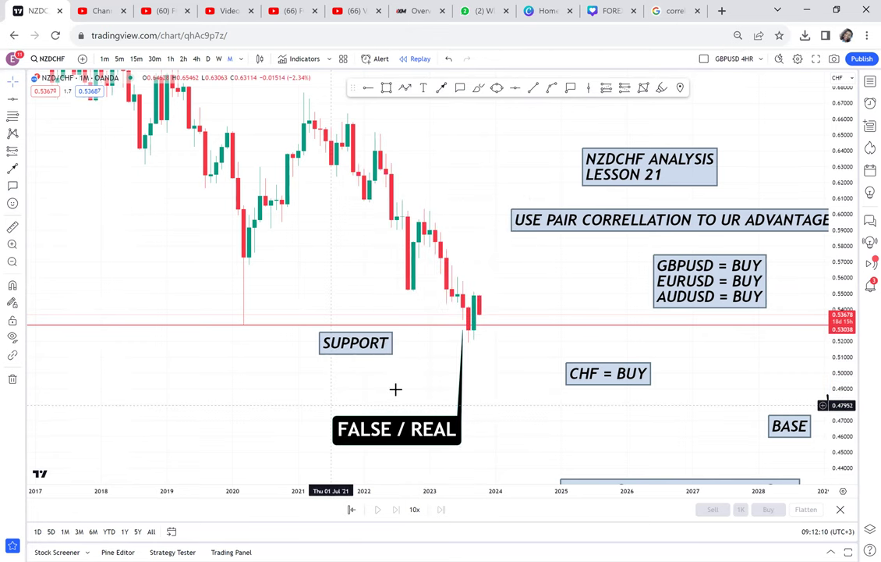
Step: Switch the chart to the weekly timeframe and draw a black horizontal ray at about 0.54212, starting from 8 May 2023
left_click_drag(473, 382, 406, 293)
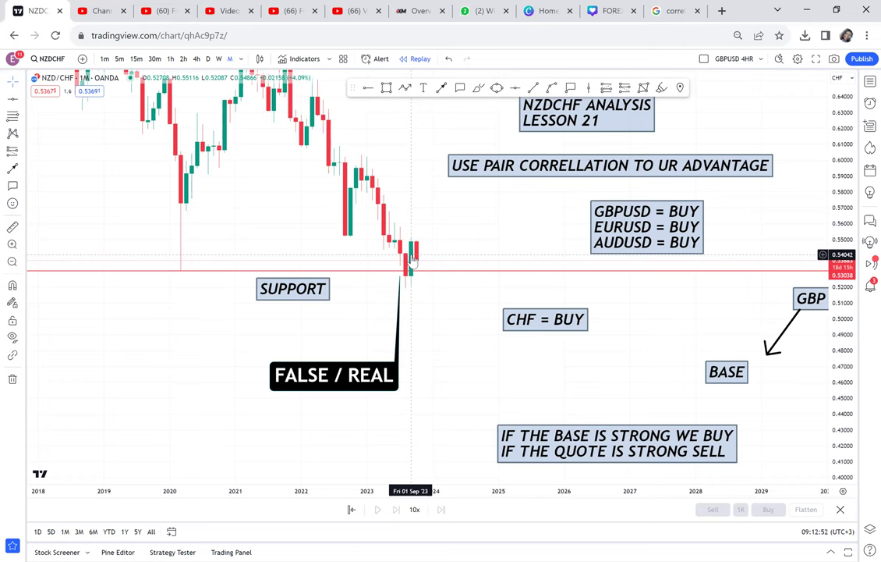
left_click(220, 59)
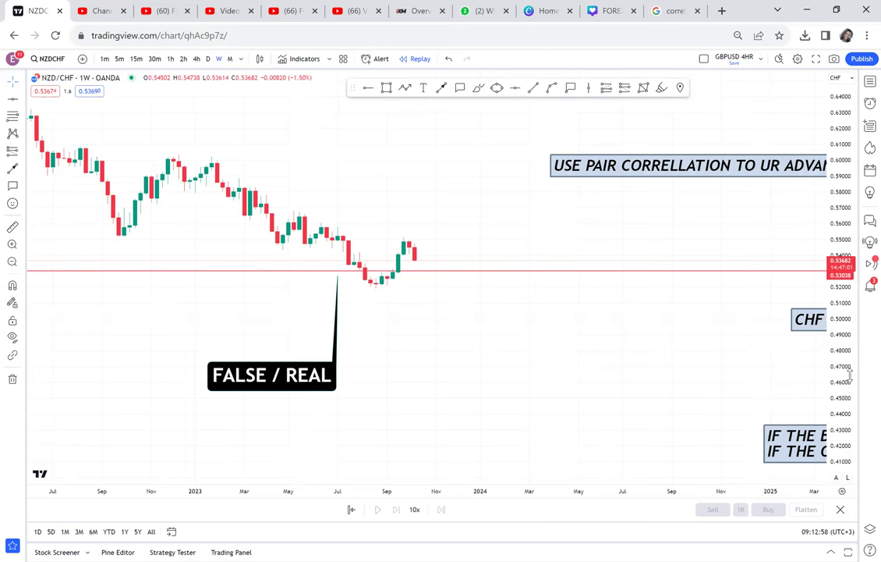
left_click_drag(596, 220, 589, 275)
scroll(588, 274, "up", 3)
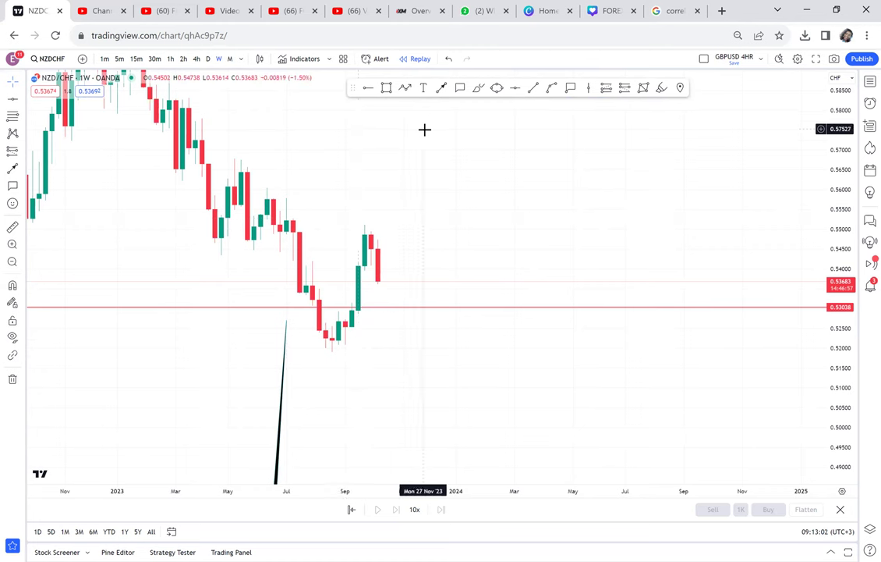
left_click(234, 260)
Step: Add a text label reading "RESISTANCE" and place it above the black ray, beyond the latest candle
scroll(236, 262, "up", 2)
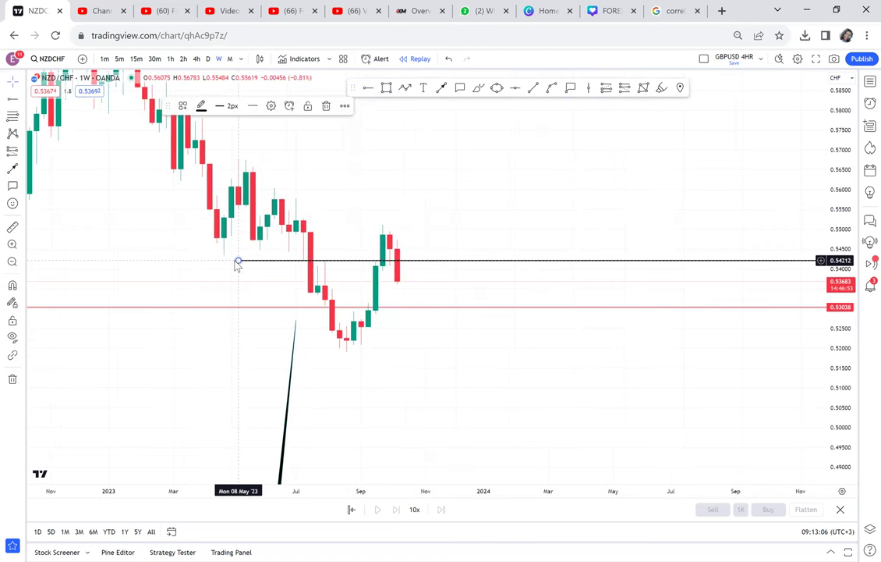
left_click_drag(386, 223, 446, 230)
scroll(447, 229, "up", 1)
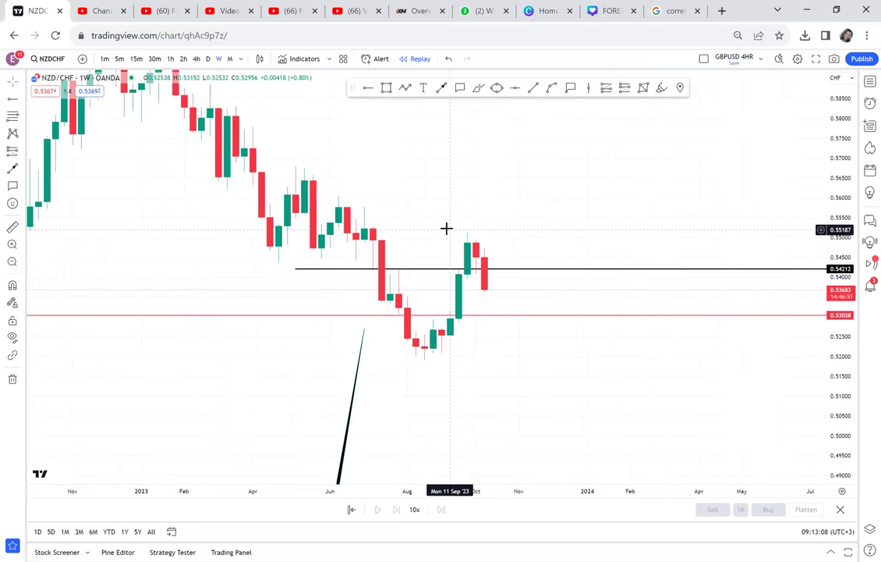
left_click(423, 87)
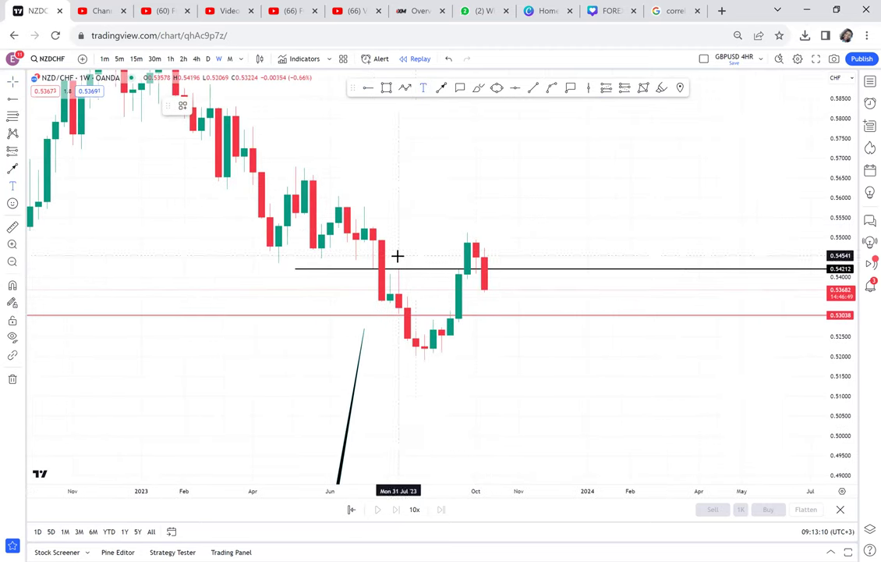
left_click(398, 256)
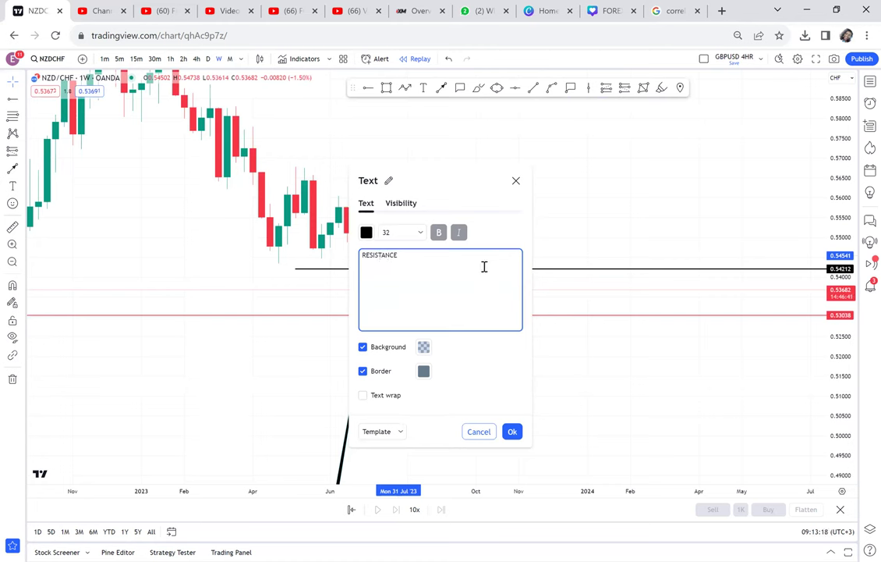
left_click(588, 224)
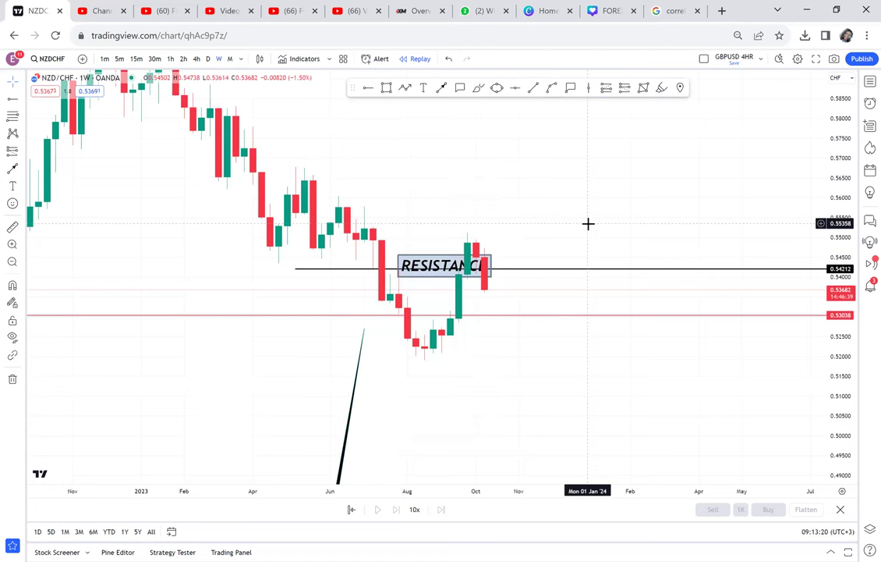
left_click_drag(443, 251, 562, 247)
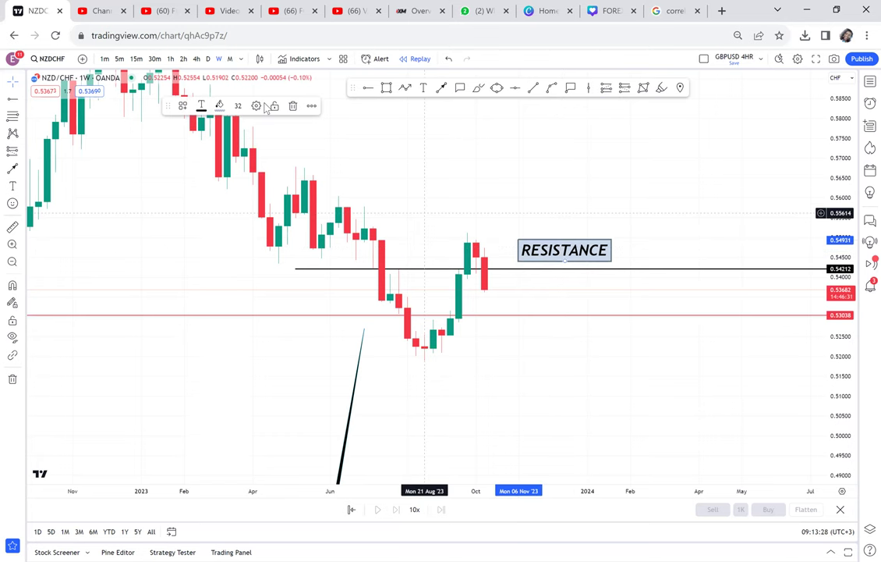
Step: Switch to the daily timeframe and draw a rectangle zone from 10 July to 23 October 2023, between about 0.54914 and 0.55054
left_click(208, 60)
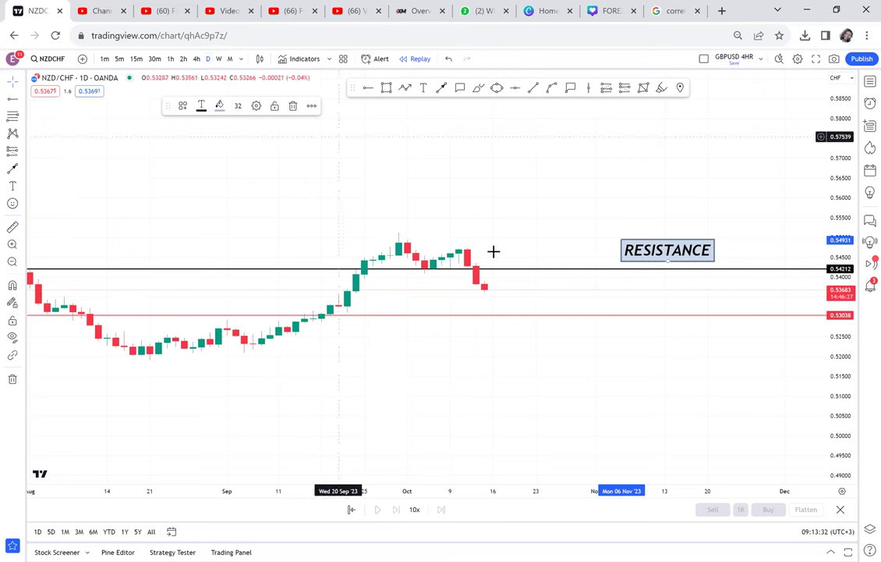
double_click(849, 406)
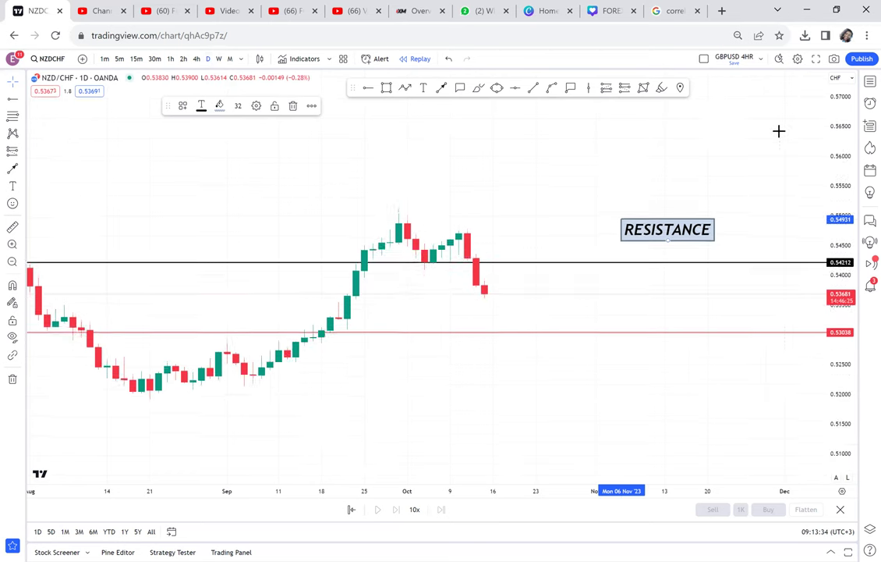
scroll(652, 244, "left", 5)
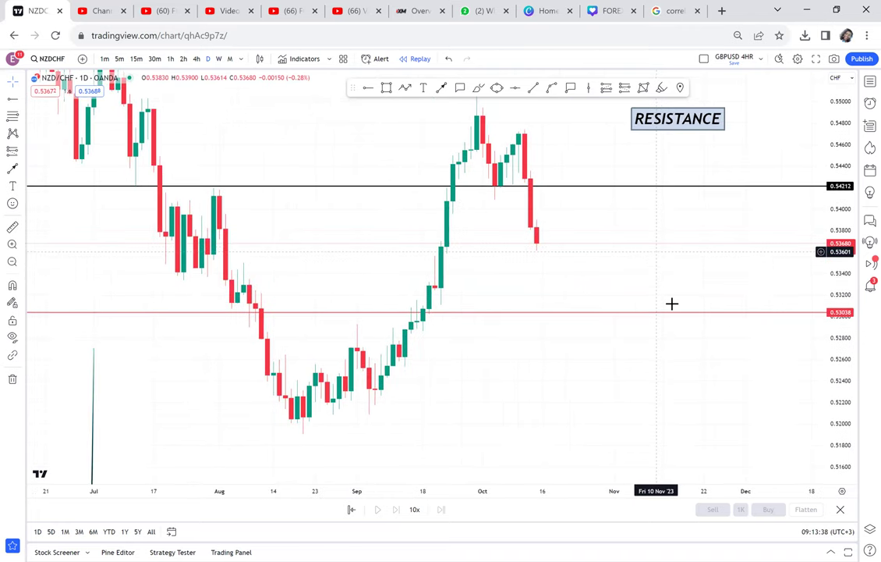
scroll(670, 302, "down", 2)
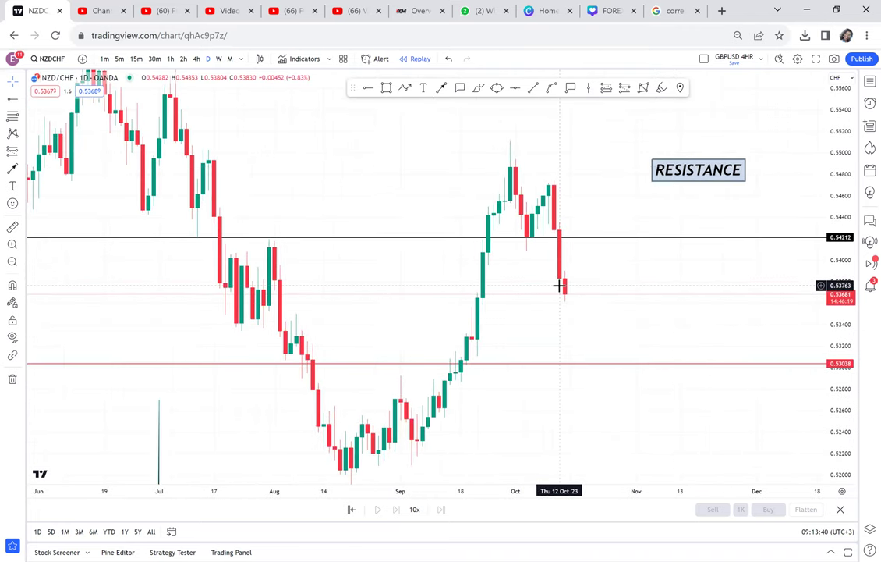
left_click(387, 87)
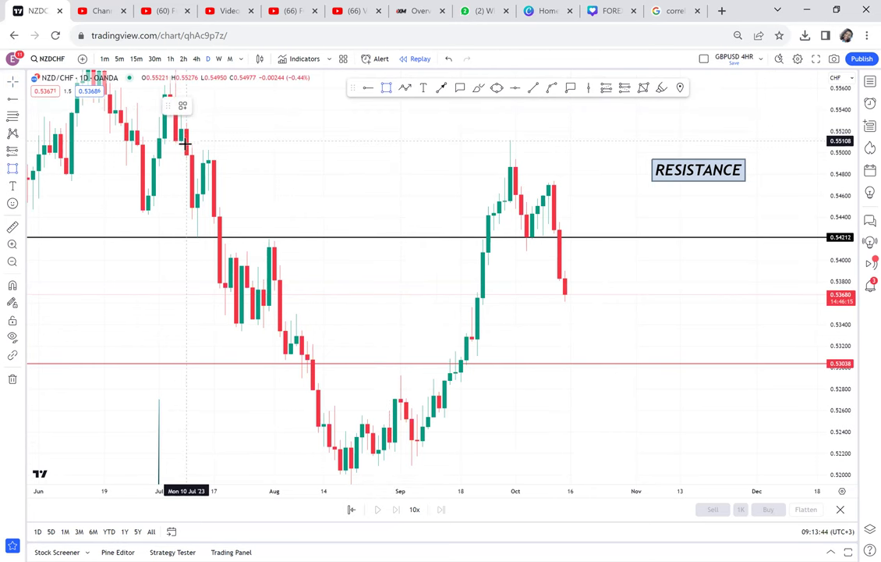
left_click(184, 142)
left_click(546, 162)
left_click_drag(546, 162, 597, 161)
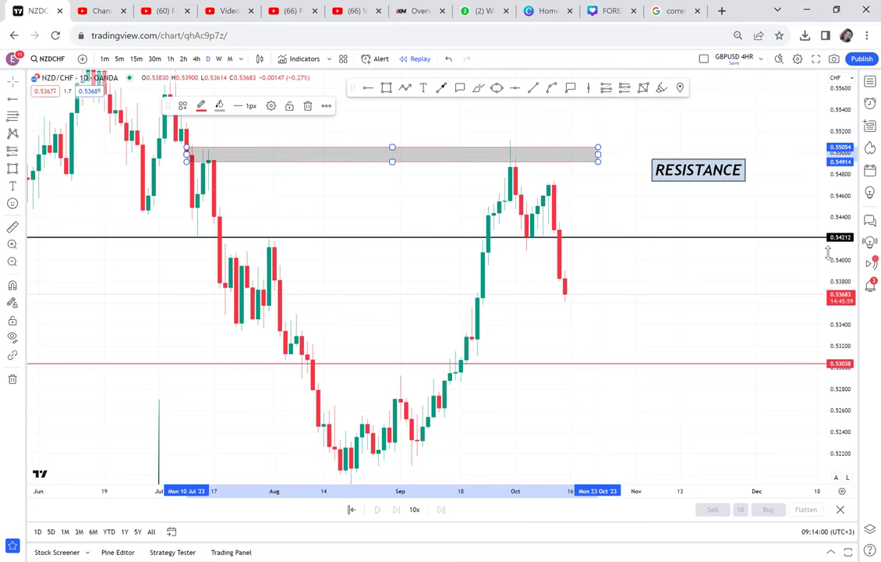
Step: Move the red horizontal support line down to the August low at about 0.51911
left_click_drag(826, 246, 650, 312)
scroll(624, 323, "down", 2)
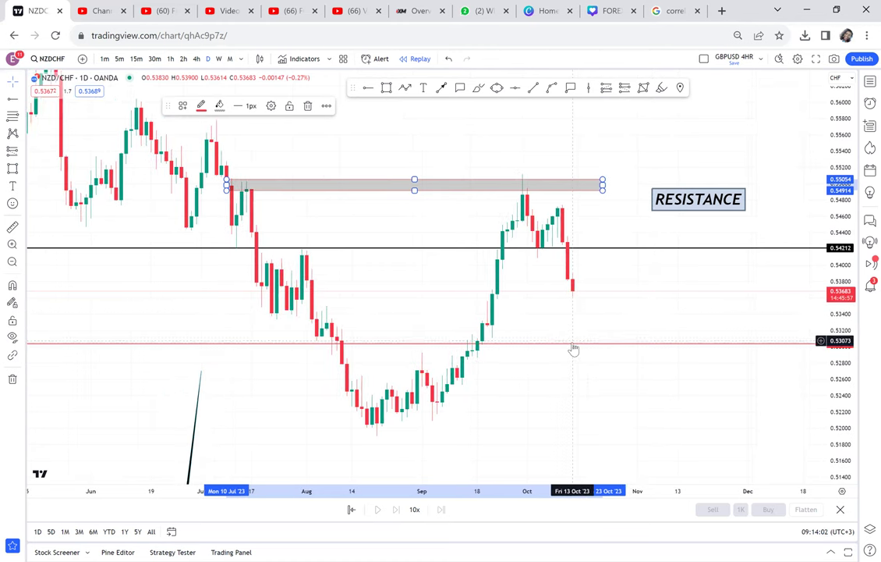
left_click_drag(571, 349, 533, 435)
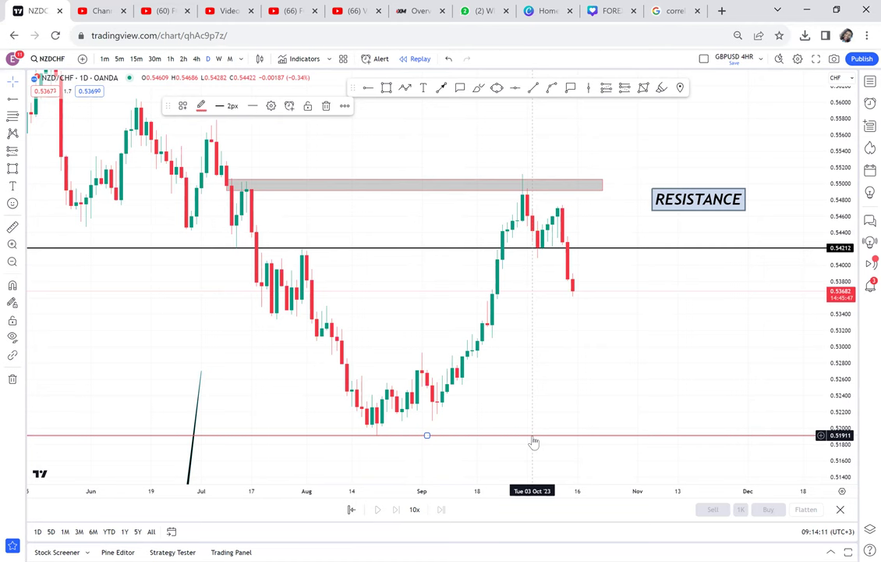
Step: Measure the price range from the upper edge of the grey resistance zone down to the red support line
left_click(12, 226)
left_click(224, 180)
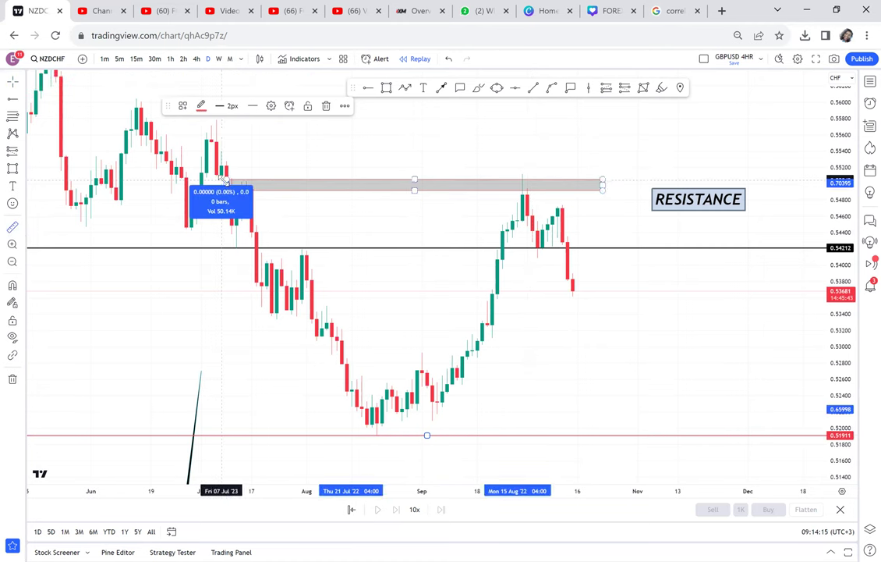
left_click(706, 447)
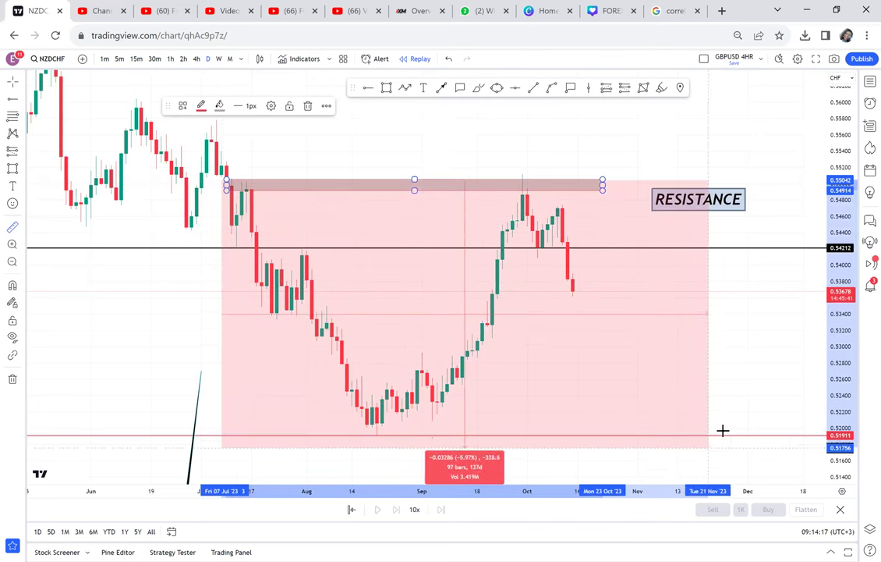
left_click(723, 431)
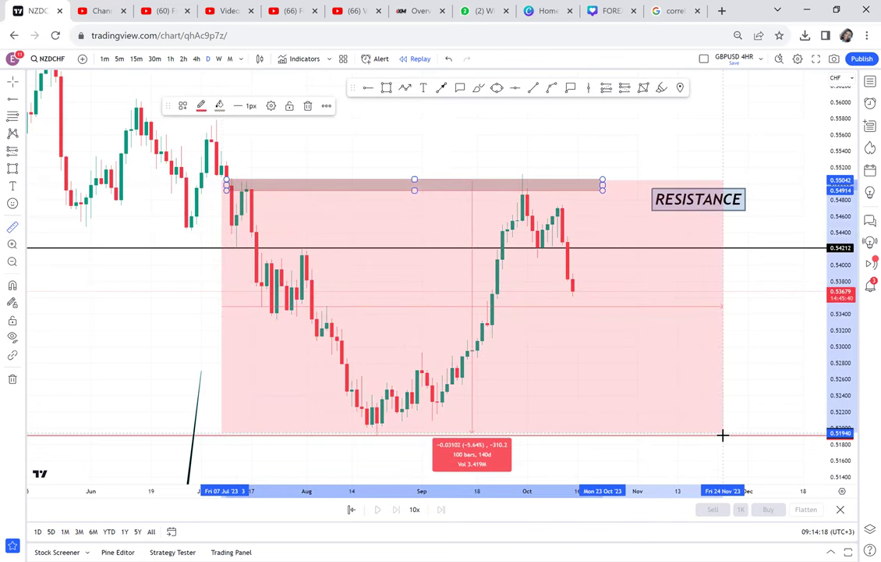
Step: Draw a horizontal line at about 0.53500, midway through the measured range, and colour it green
left_click(515, 88)
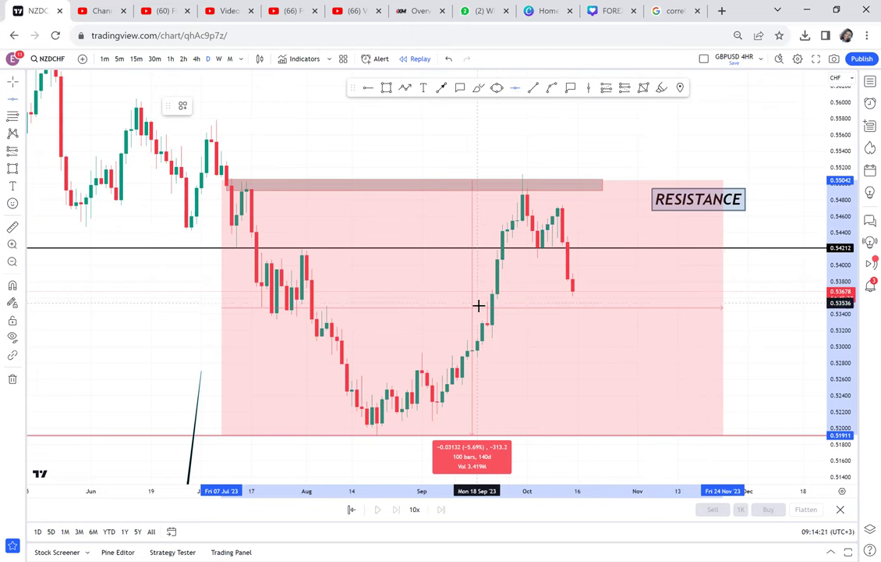
left_click(427, 305)
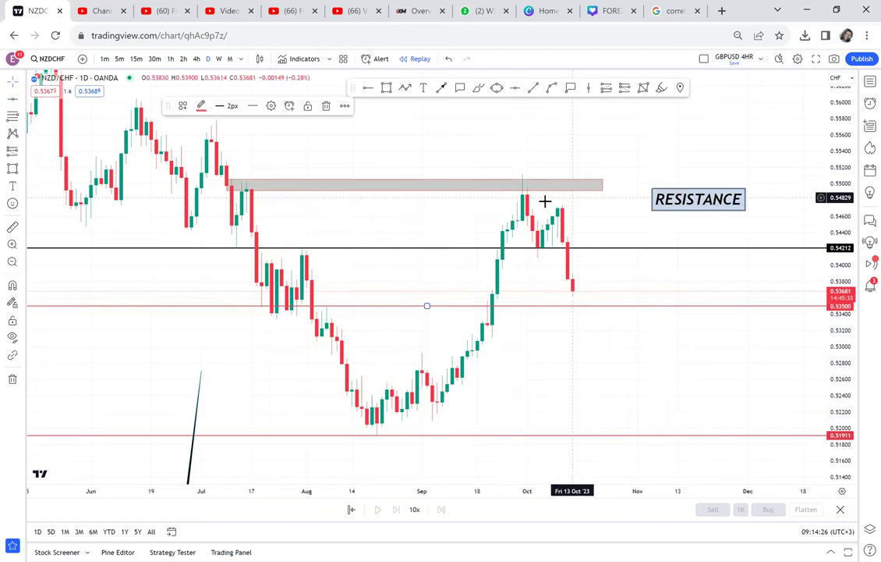
left_click(201, 106)
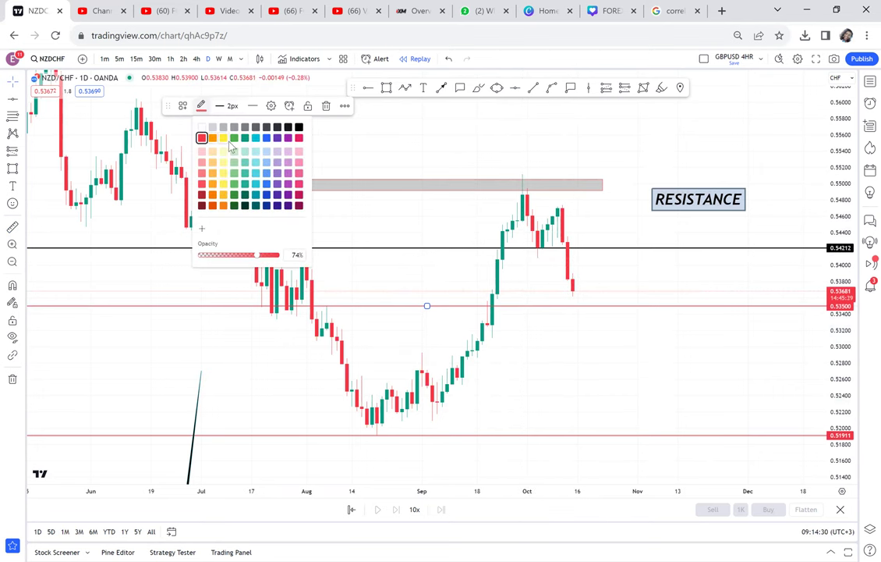
left_click(234, 138)
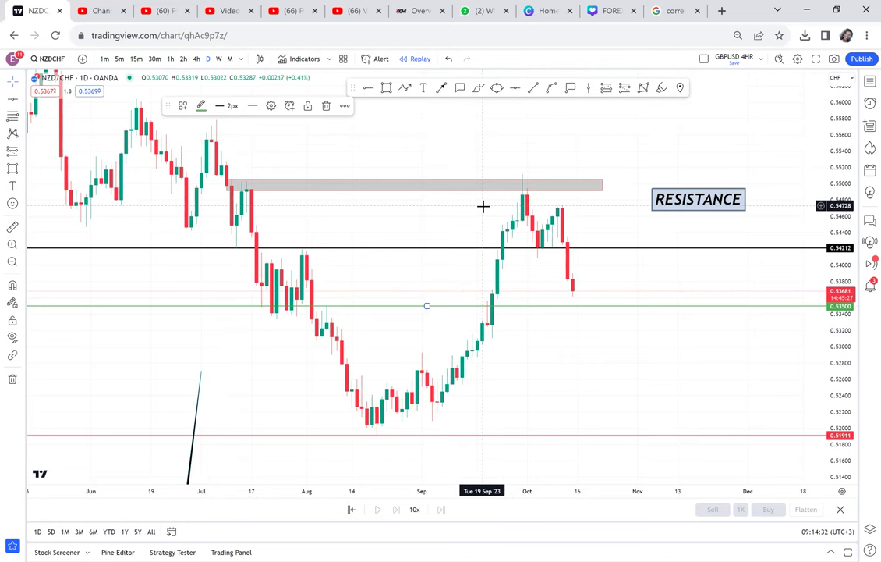
Step: Draw a narrow vertical rectangle from the red support line at 23 August 2023 up to the grey resistance zone
scroll(483, 206, "down", 1)
scroll(482, 206, "down", 2)
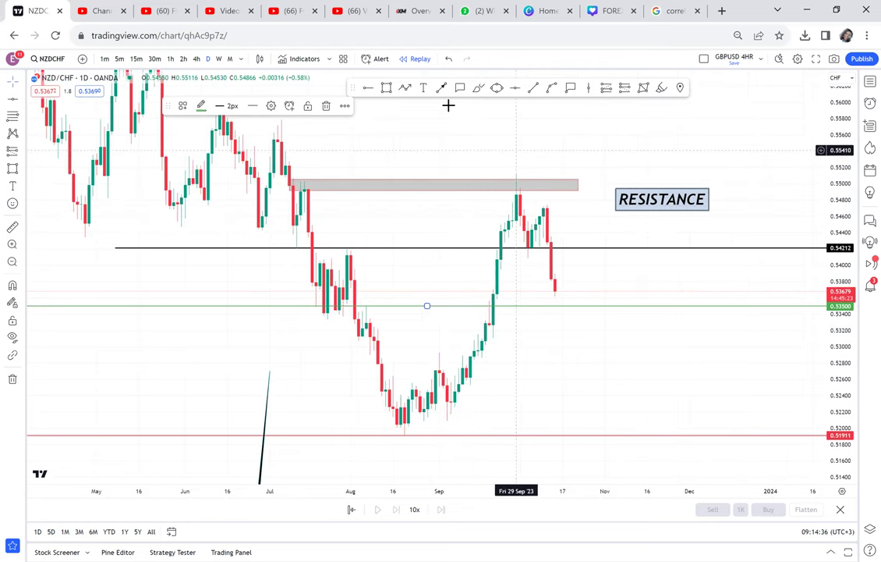
left_click(388, 88)
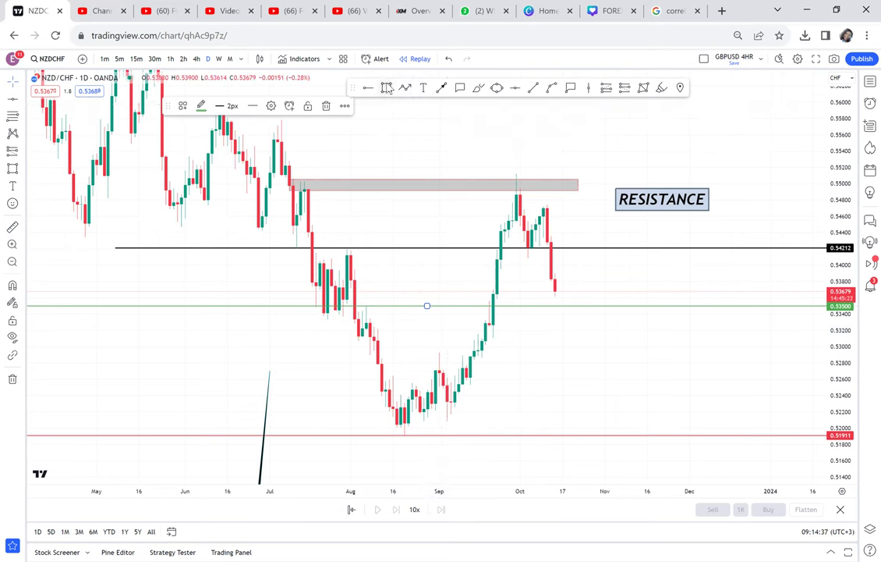
left_click(411, 434)
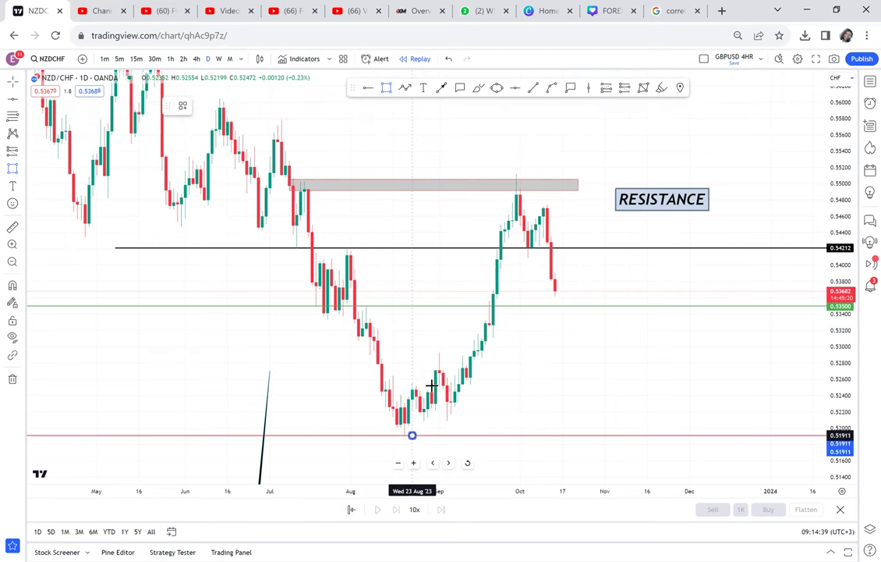
left_click(440, 181)
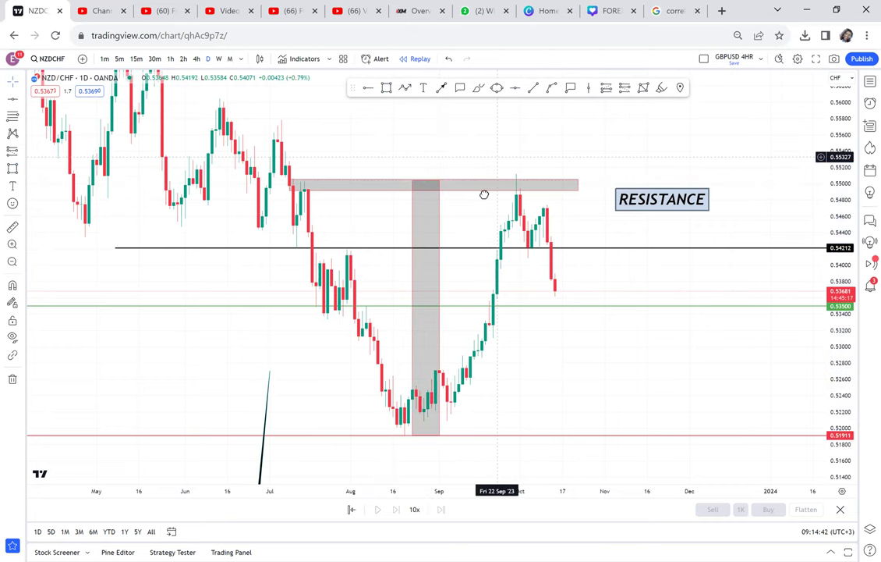
Step: Move the tall rectangle up onto the grey resistance zone and draw a green horizontal line along its upper end at about 0.58155
left_click_drag(482, 194, 466, 257)
left_click(407, 333)
left_click_drag(415, 293, 406, 80)
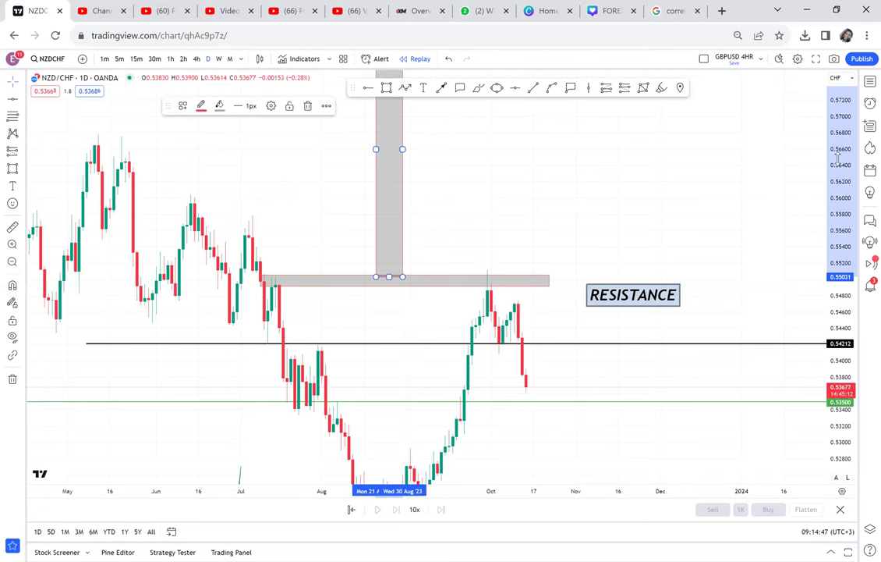
scroll(819, 301, "down", 3)
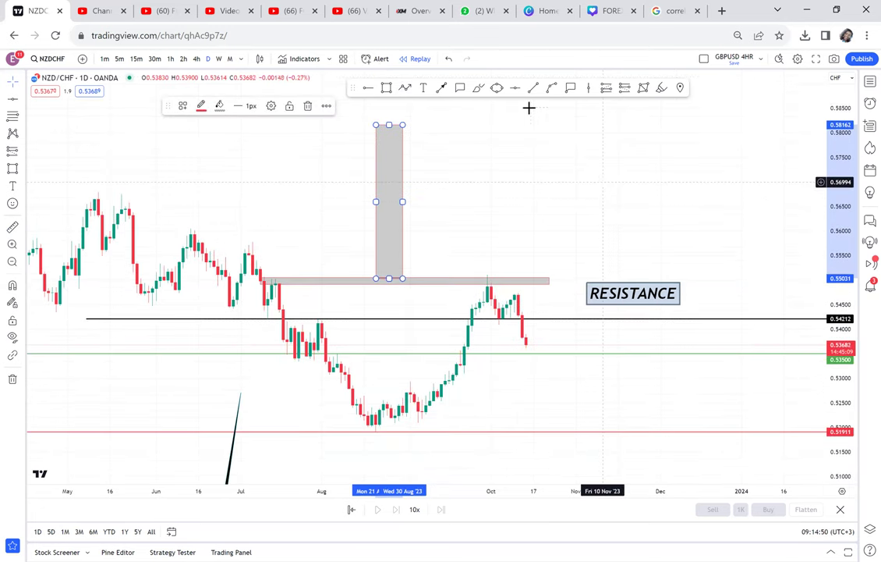
left_click(515, 88)
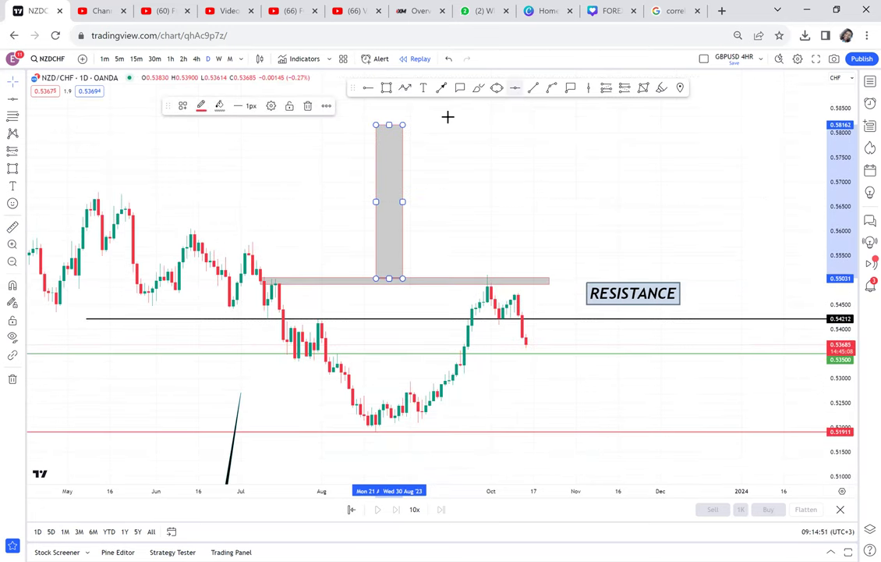
left_click(405, 124)
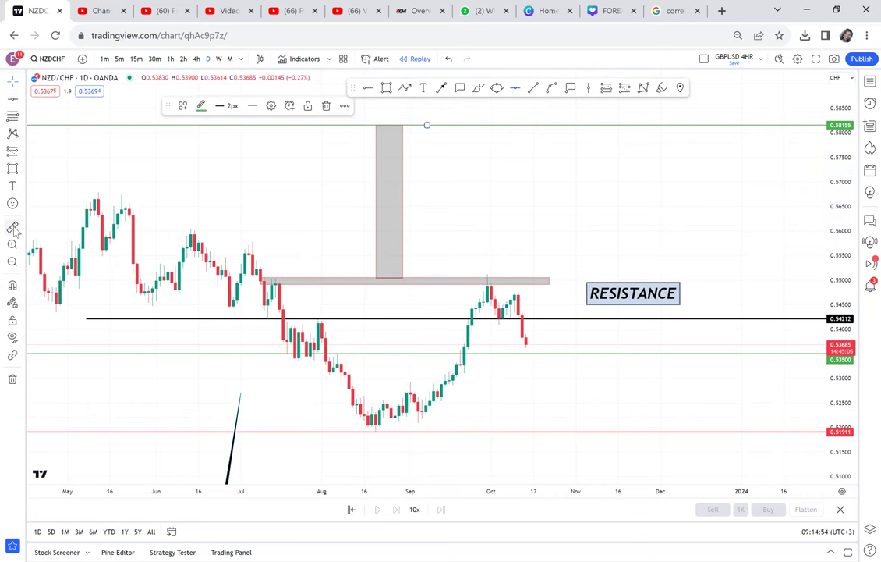
Step: Measure from the grey resistance zone up to the 0.58155 line and draw a green horizontal line at the midpoint, about 0.56600
left_click(273, 277)
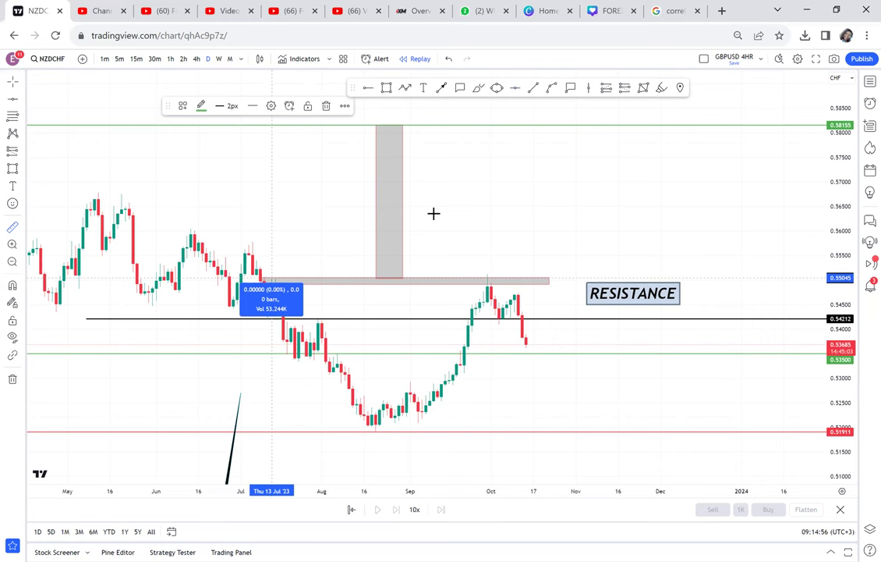
left_click(569, 124)
left_click(515, 88)
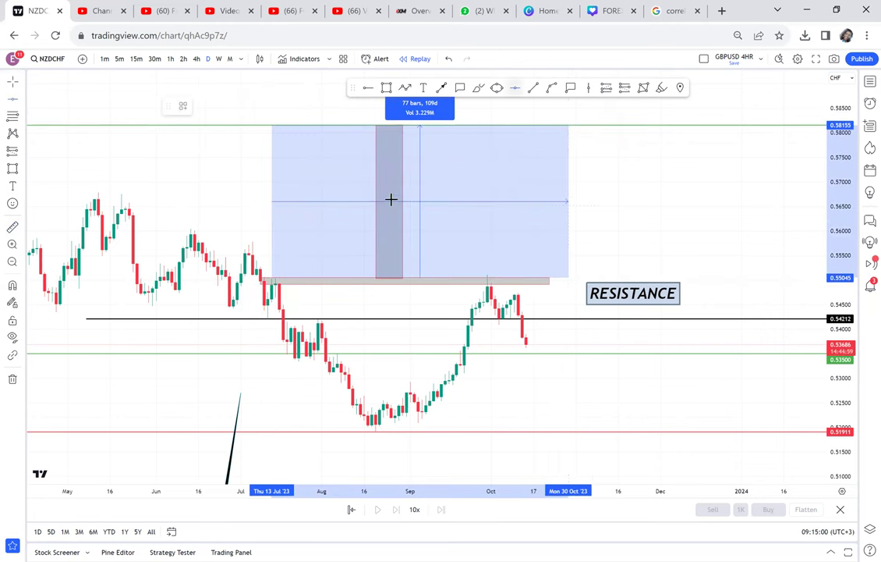
left_click(377, 202)
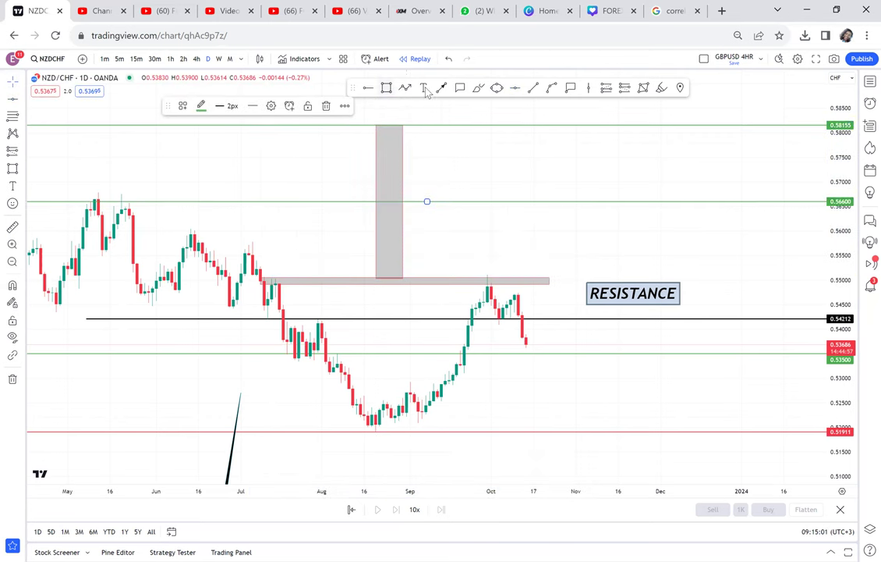
Step: Mark the mid-July candles at the start of the grey resistance zone with a yellow ellipse and check them on the weekly chart
left_click(496, 88)
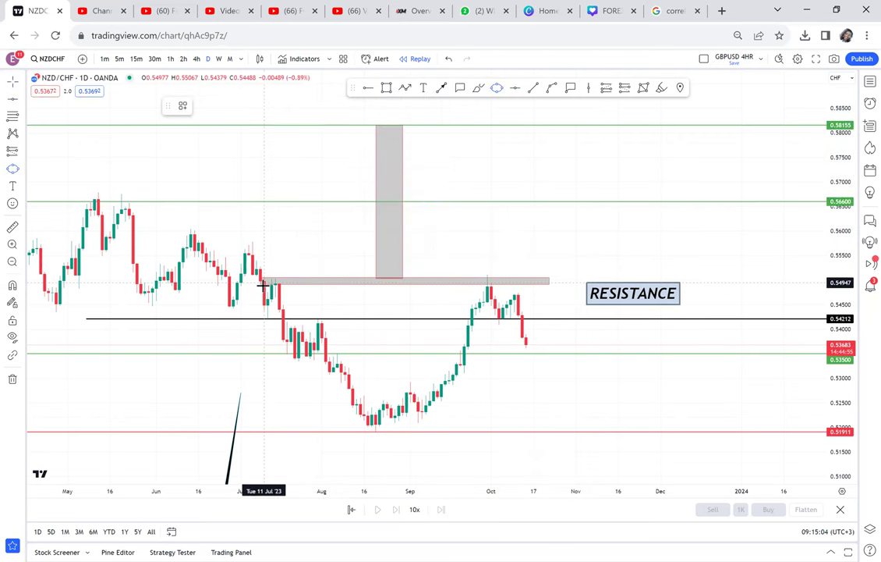
left_click_drag(294, 284, 264, 273)
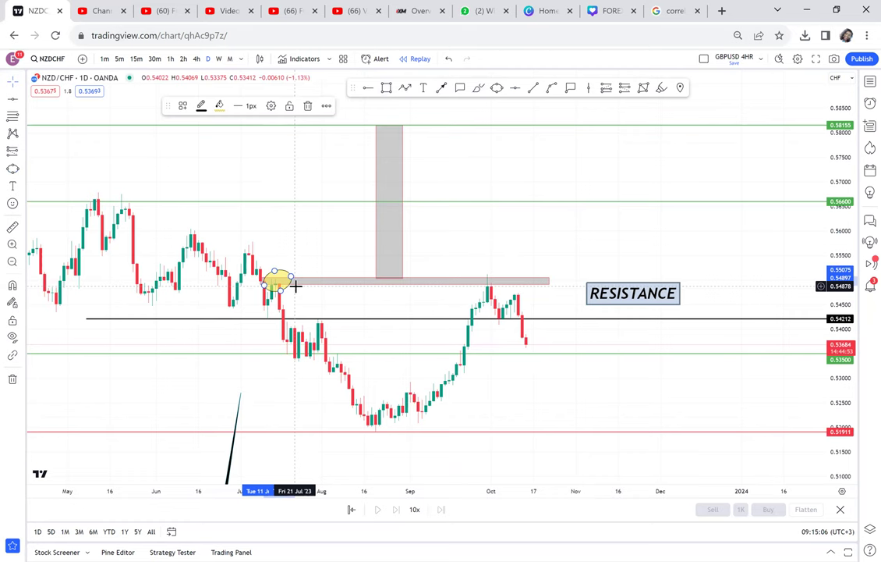
left_click(219, 58)
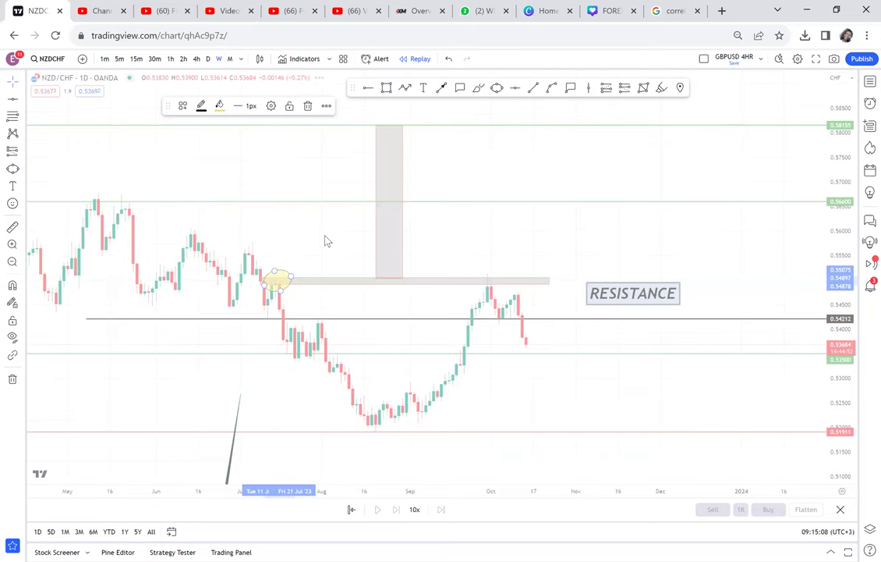
scroll(302, 356, "up", 2)
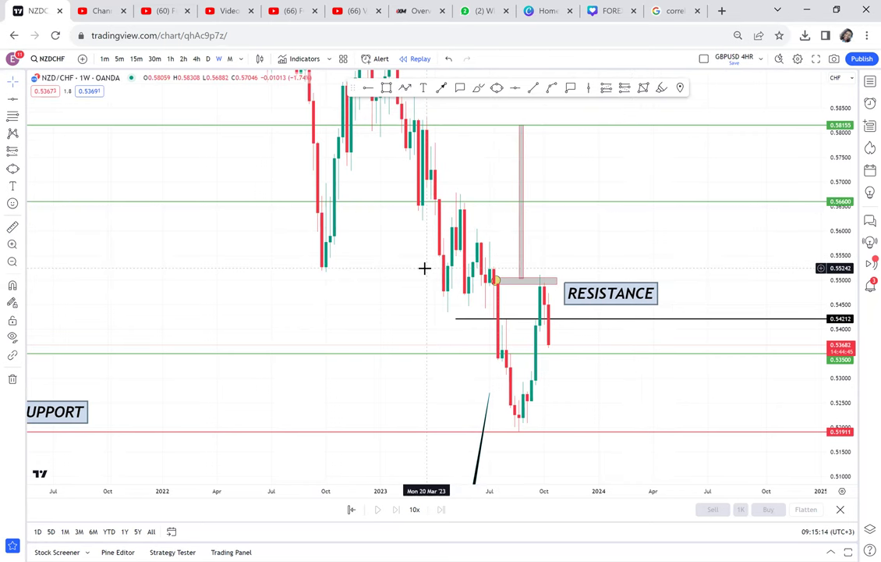
Step: Return to the daily chart and draw a yellow ellipse around the September candles crossing the green 0.53500 line
left_click(209, 59)
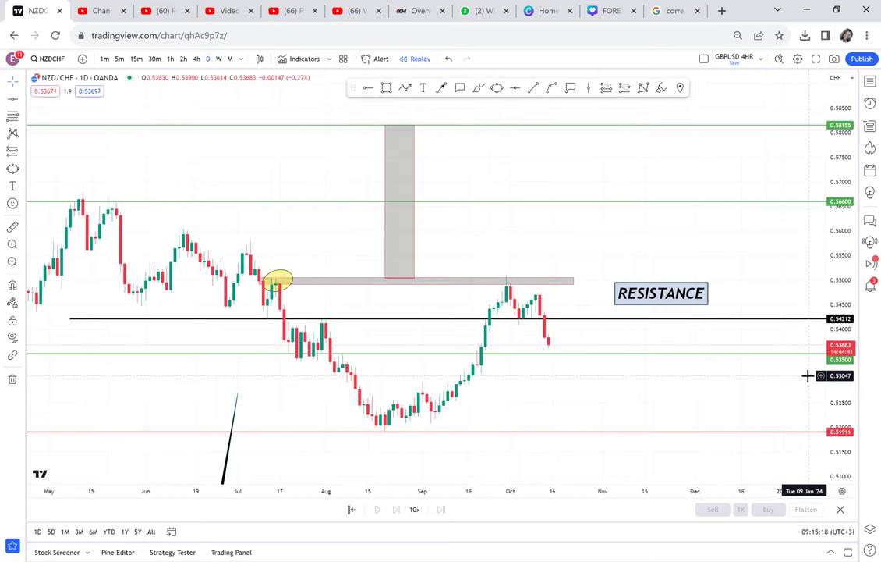
left_click_drag(841, 281, 819, 199)
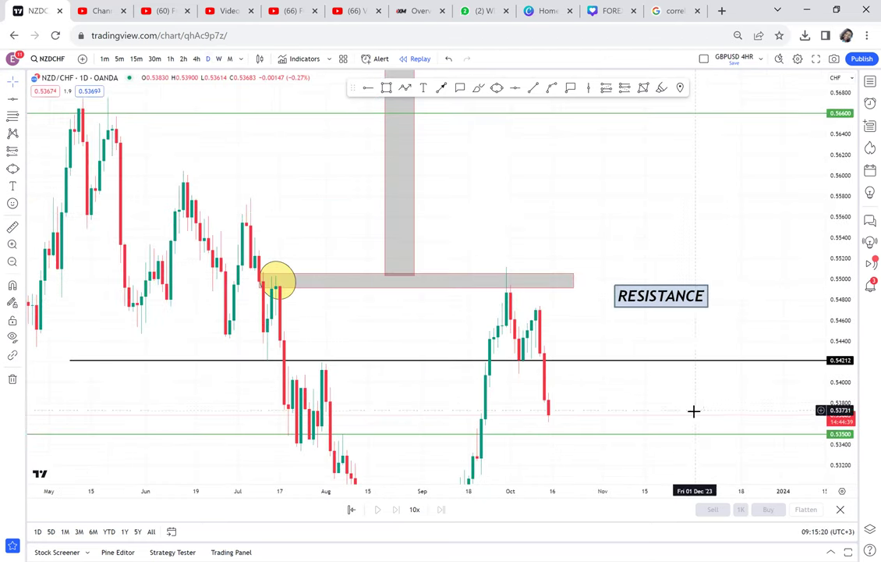
left_click_drag(711, 384, 684, 295)
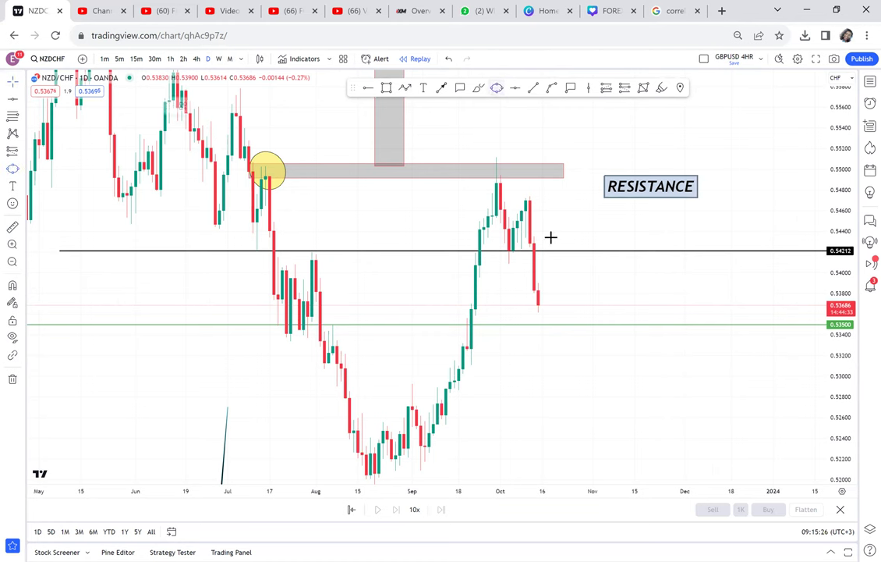
left_click(451, 316)
left_click(484, 333)
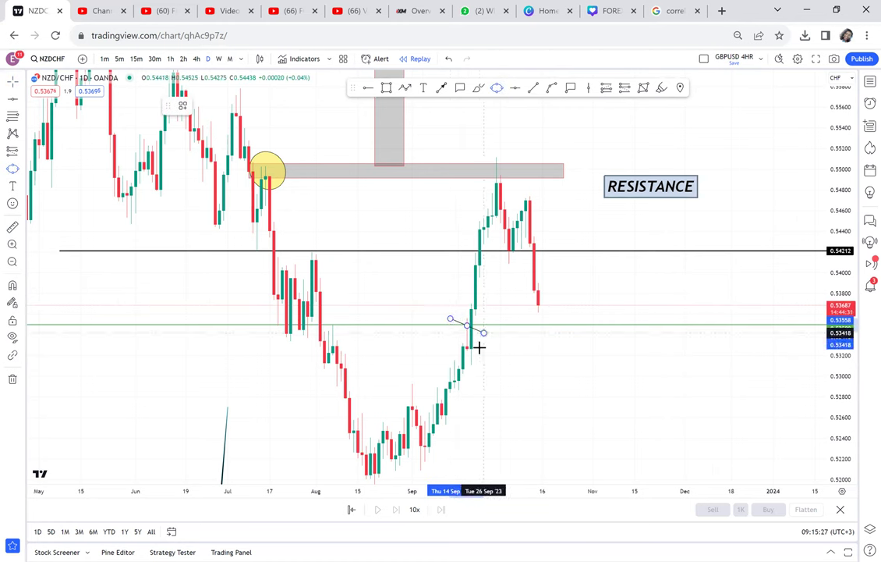
left_click(477, 346)
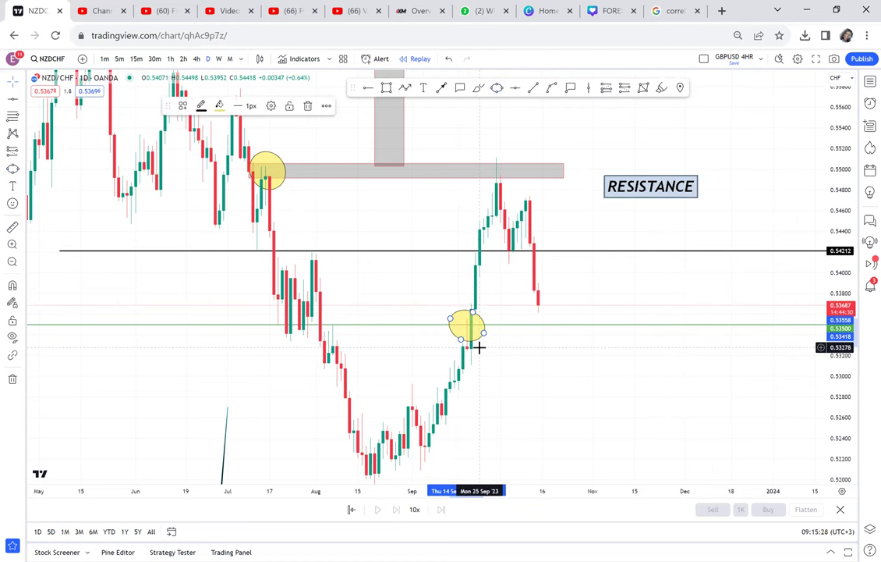
Step: Add an "RBS" callout pointing to the ellipse on the green 0.53500 line
left_click(447, 88)
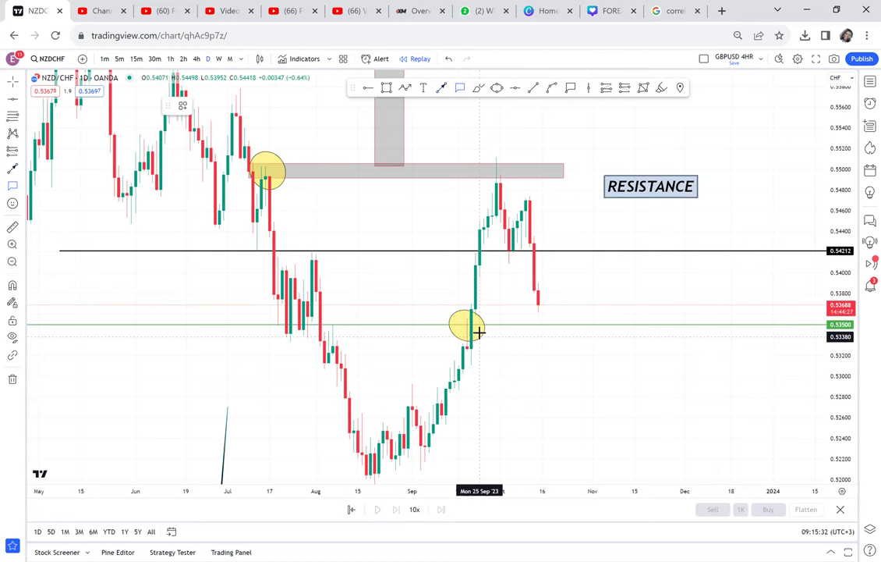
left_click(506, 356)
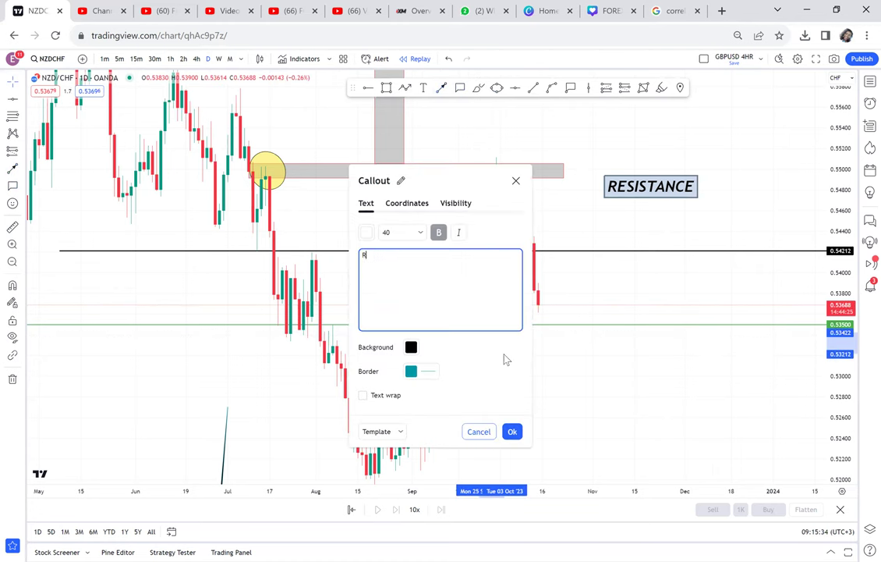
left_click(610, 377)
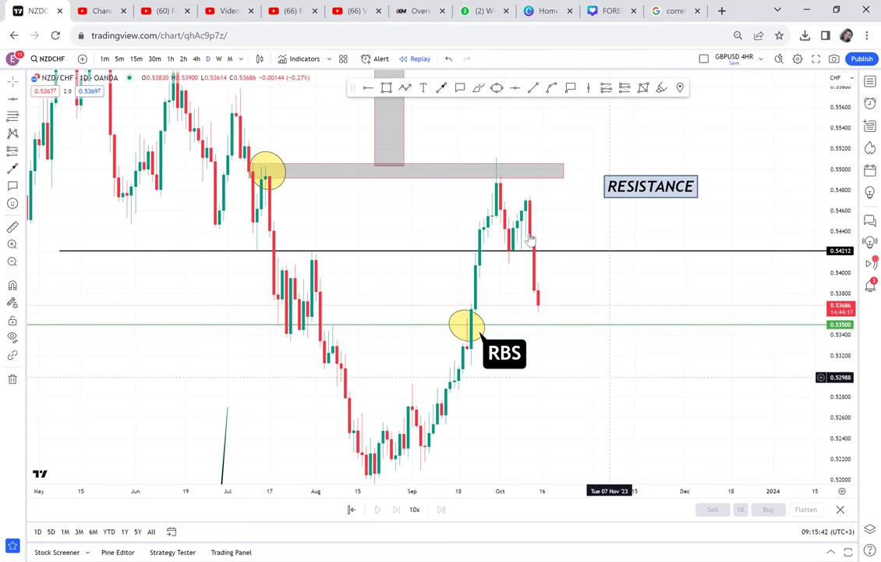
Step: Measure the price range from the latest daily candle's low up to just above the grey resistance zone
left_click(12, 226)
left_click(542, 311)
left_click(576, 256)
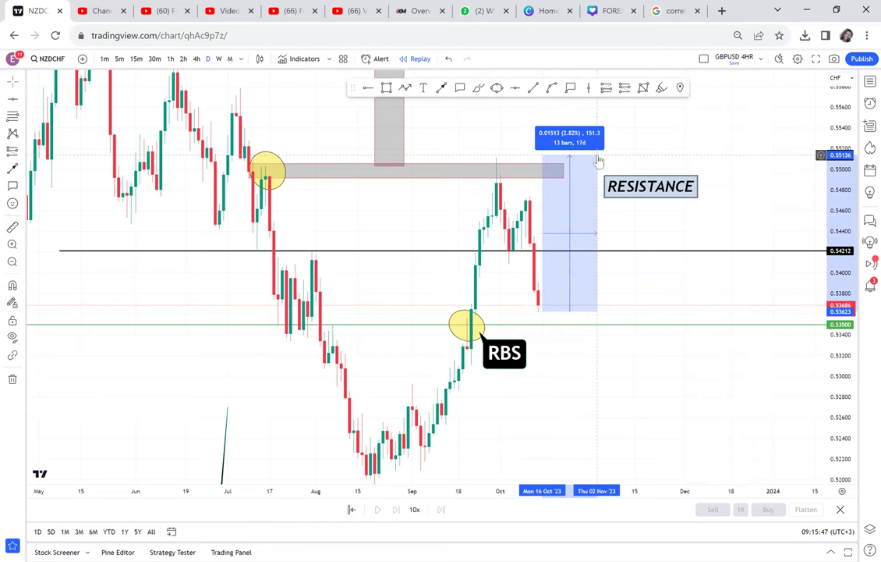
left_click(598, 160)
left_click(651, 138)
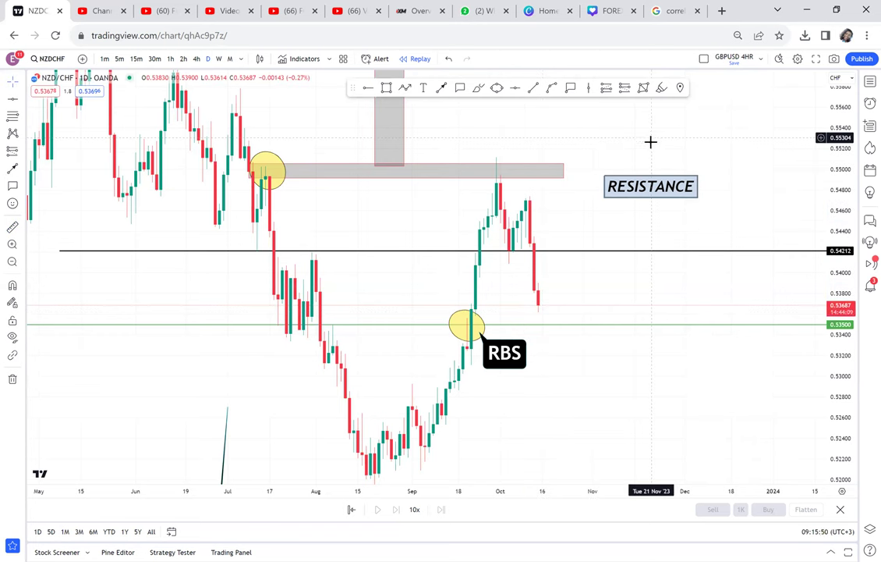
Step: Draw a zigzag path arrow from above the resistance zone, dipping back to its upper edge and rising to about 0.56276
left_click_drag(636, 170, 486, 158)
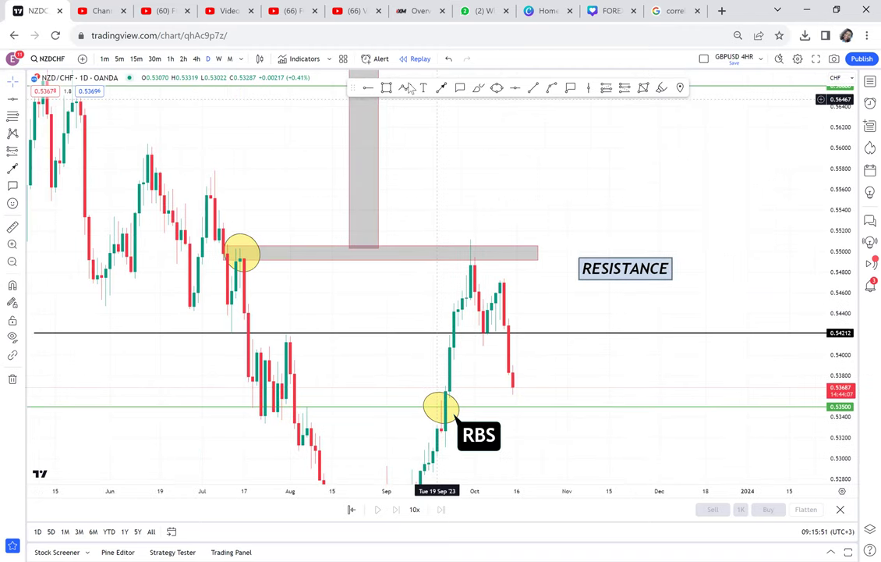
left_click(475, 235)
left_click(488, 220)
double_click(509, 247)
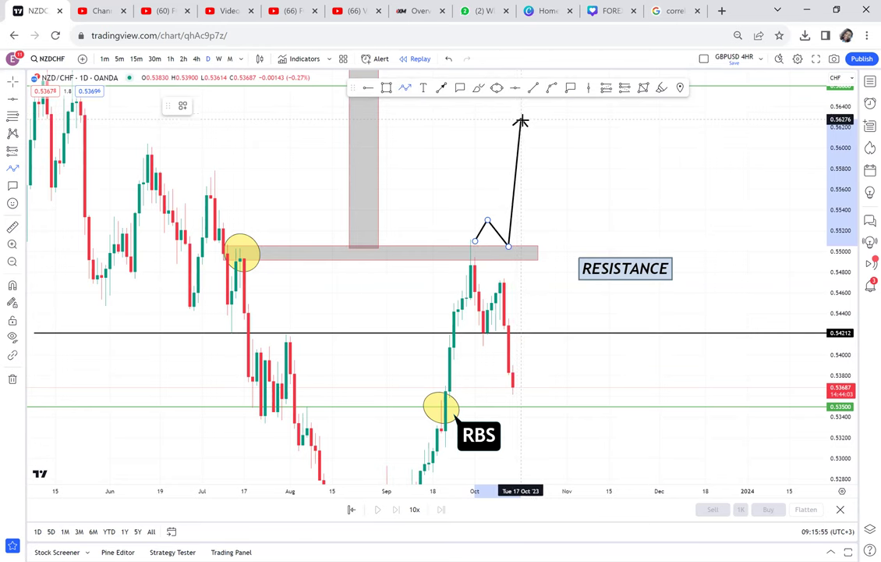
double_click(521, 121)
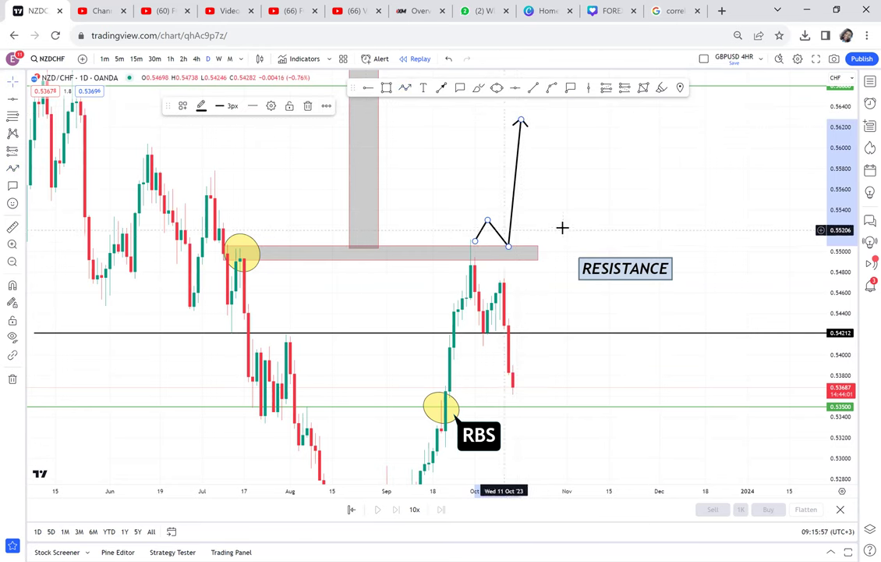
left_click(570, 202)
Step: Switch to the 4-hour chart and draw a grey rectangle from 21 September to 20 October 2023, between about 0.53625 and 0.53585
left_click_drag(563, 137, 570, 113)
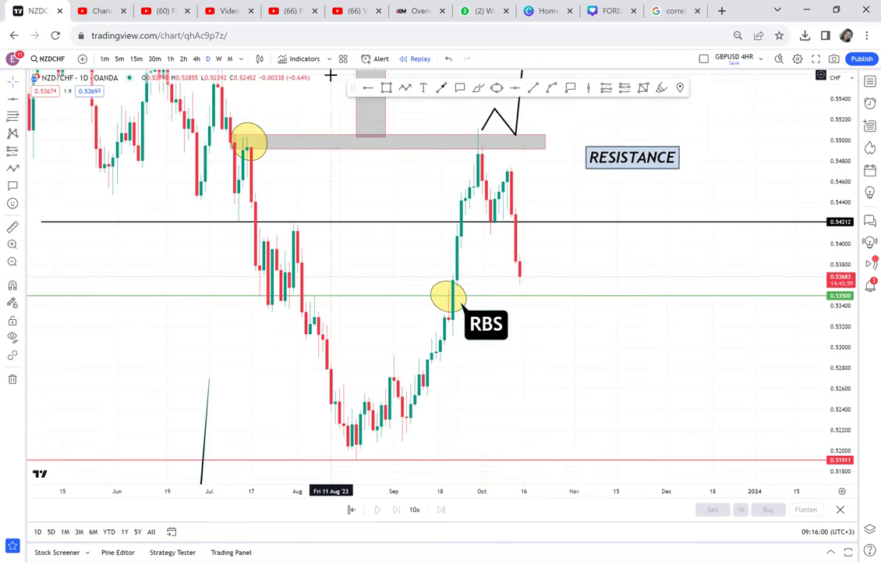
left_click(196, 59)
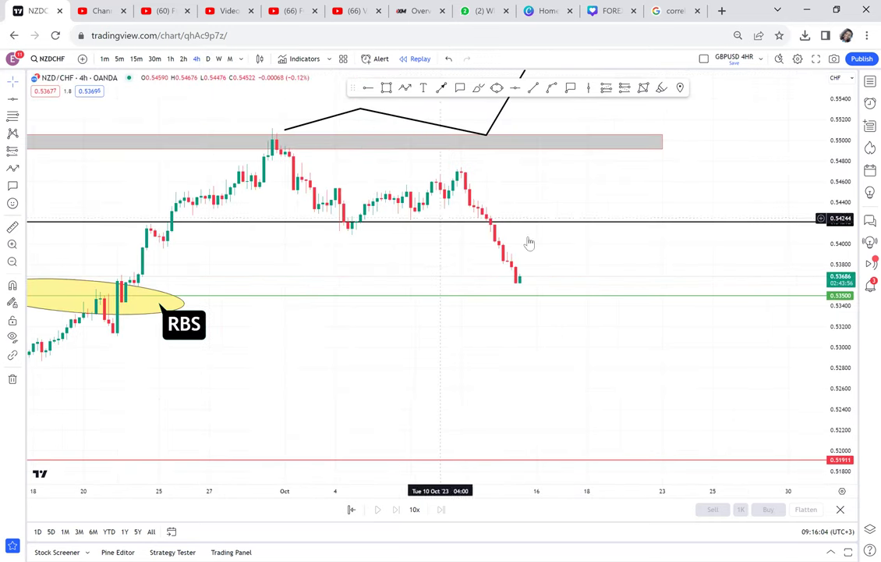
mouse_move(840, 382)
left_mouse_down()
mouse_move(802, 188)
mouse_move(598, 219)
left_mouse_up()
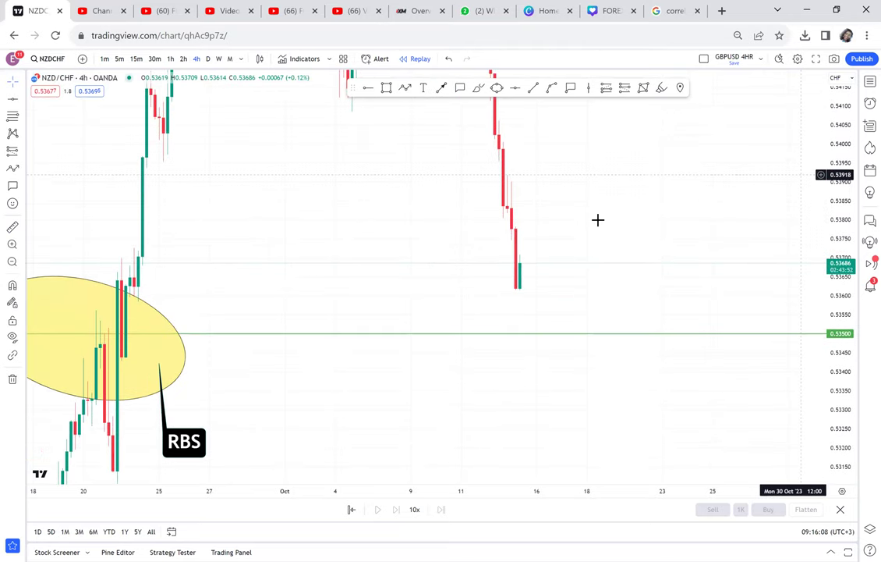
left_click(387, 89)
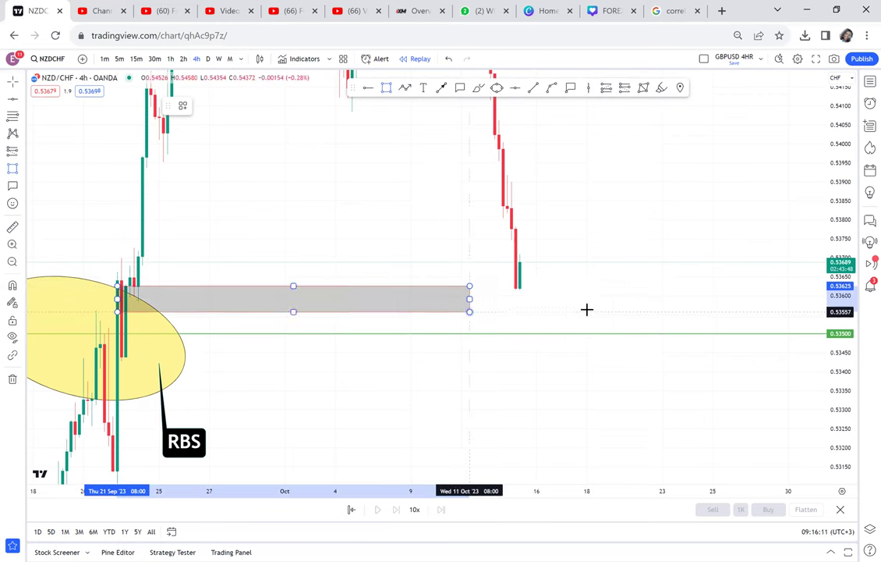
left_click(637, 305)
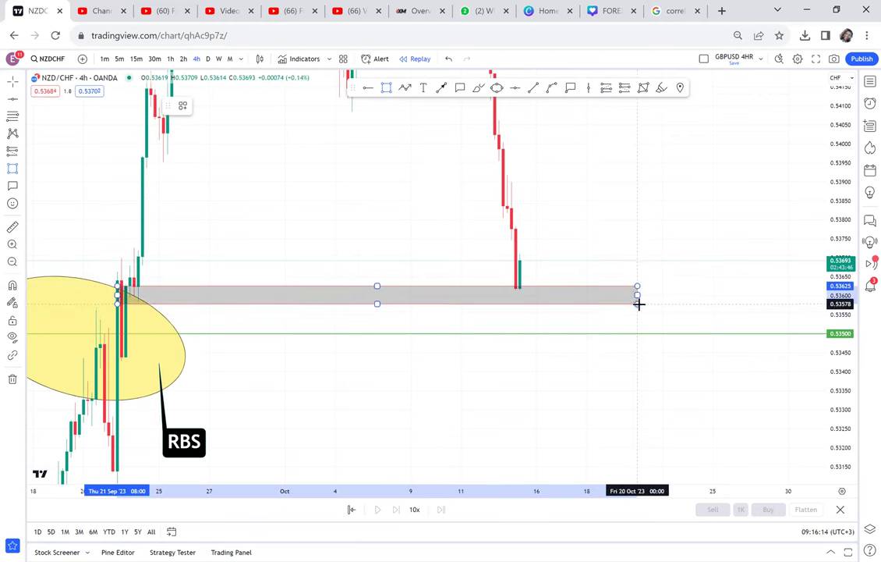
left_click(642, 300)
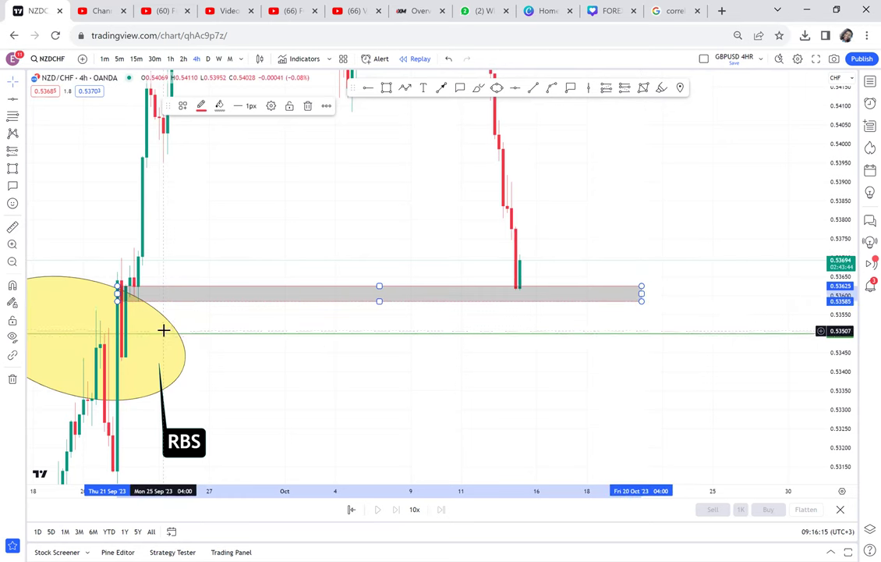
Step: Move the yellow RBS ellipse down below the new grey zone, centred at about 0.53259
left_click_drag(174, 331, 170, 390)
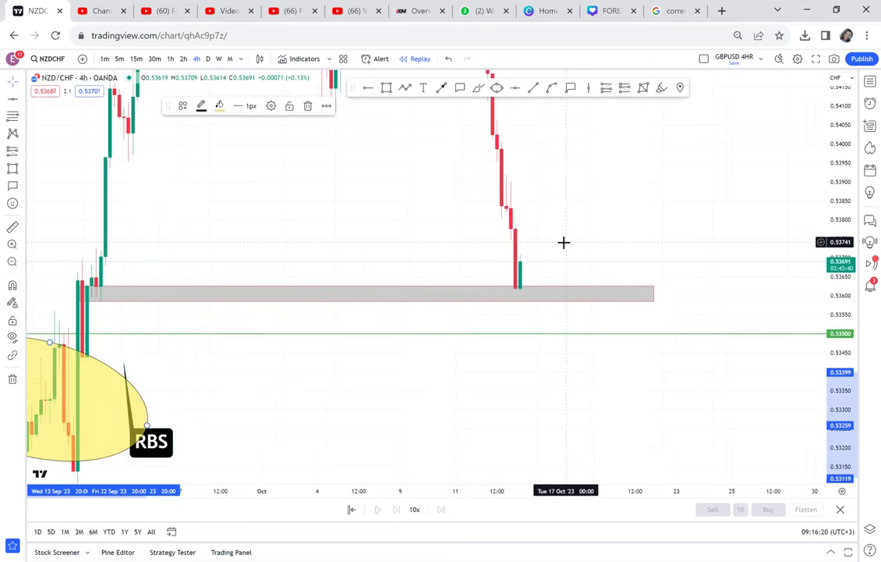
left_click(631, 251)
scroll(669, 271, "up", 3)
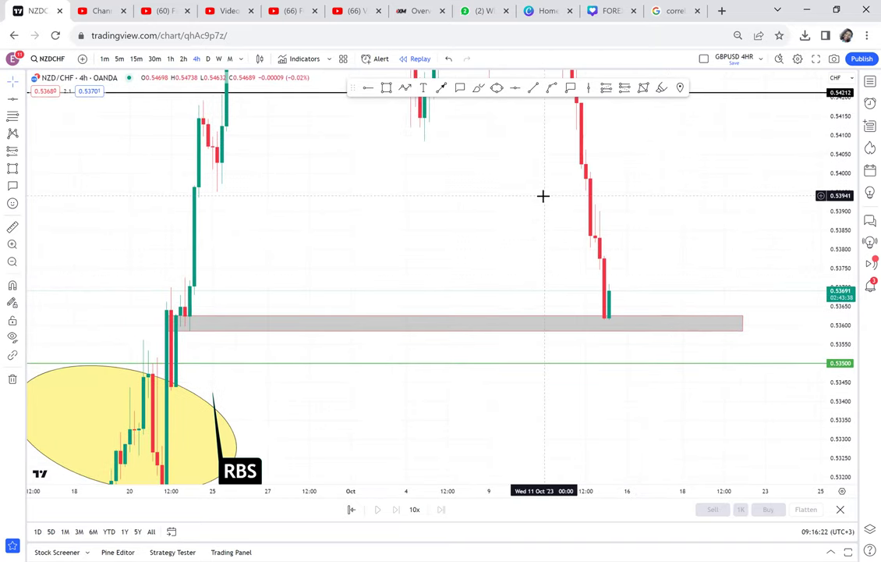
Step: Add a "POSSIBLE DOUBLE BOTTOM" text label from the saved text templates, centred on the grey zone
left_click(428, 88)
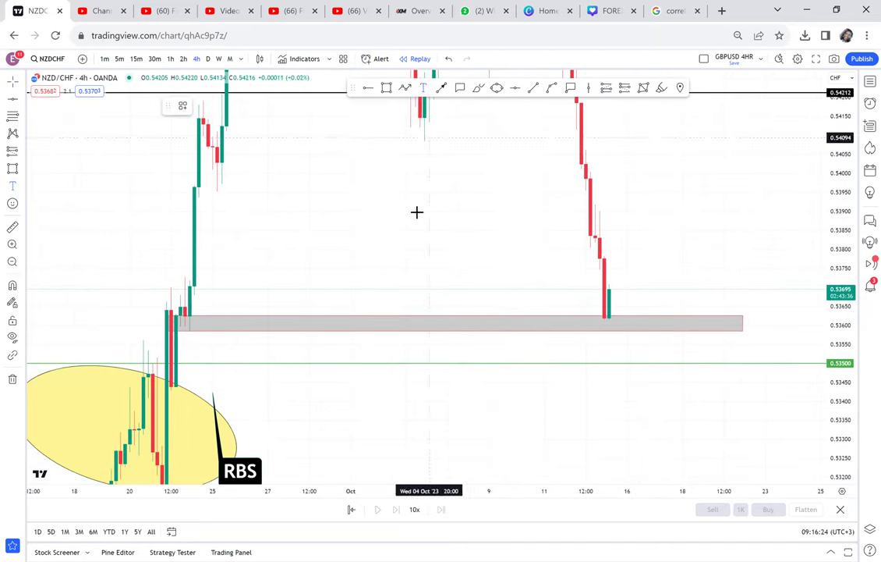
left_click(332, 319)
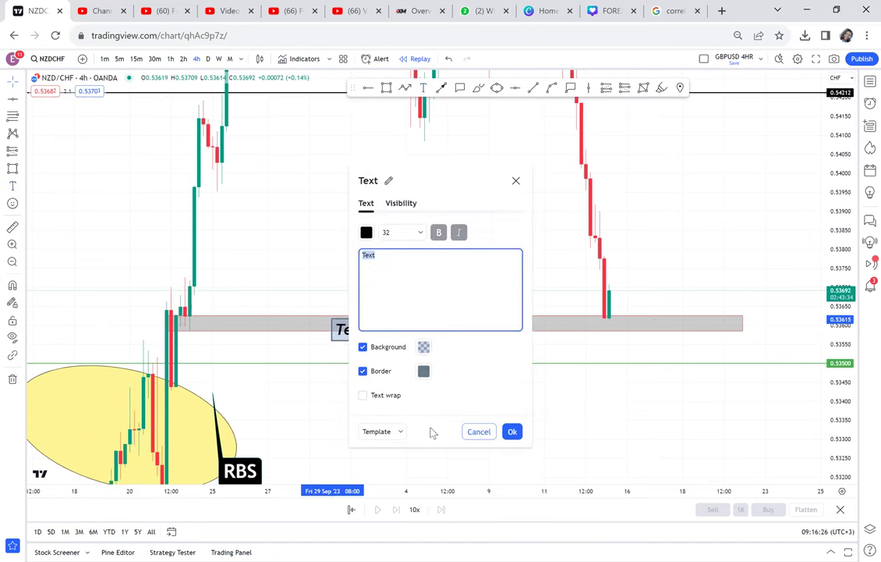
left_click(400, 431)
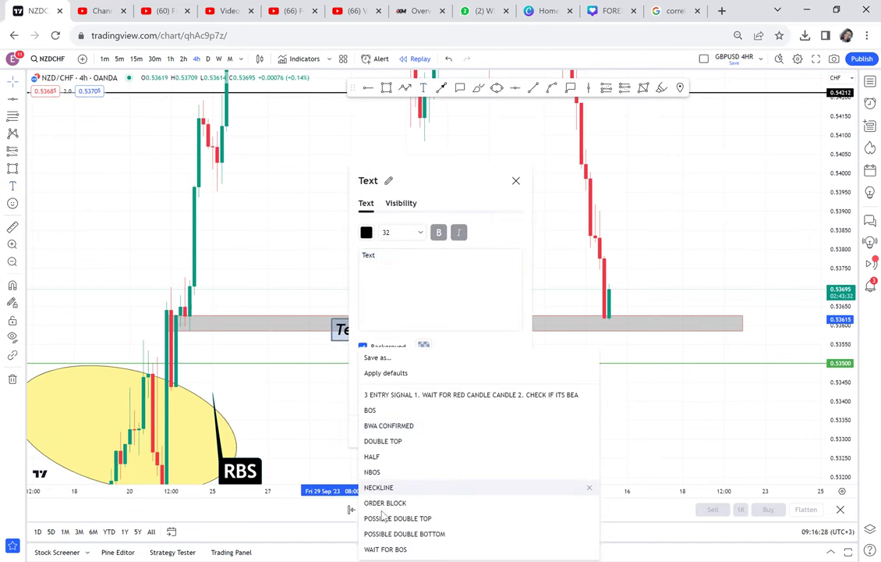
left_click(390, 532)
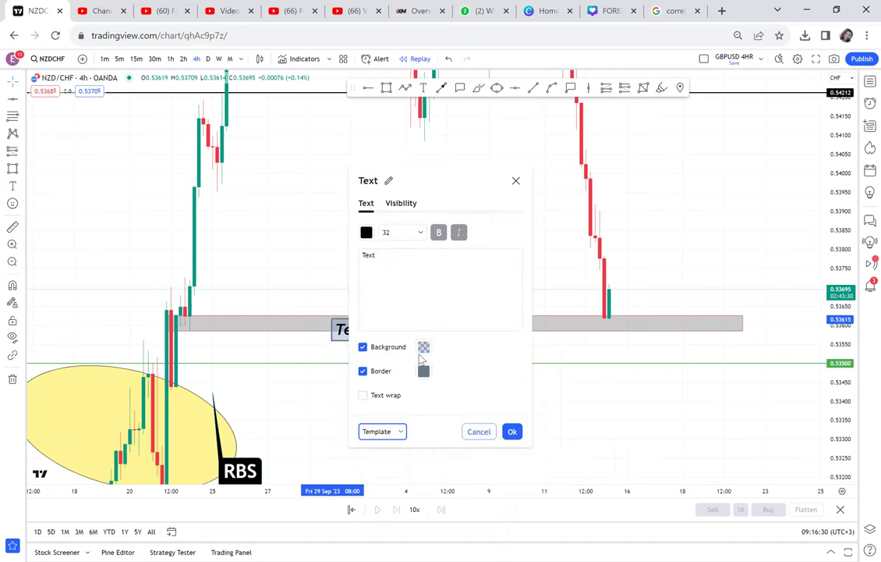
key("Return")
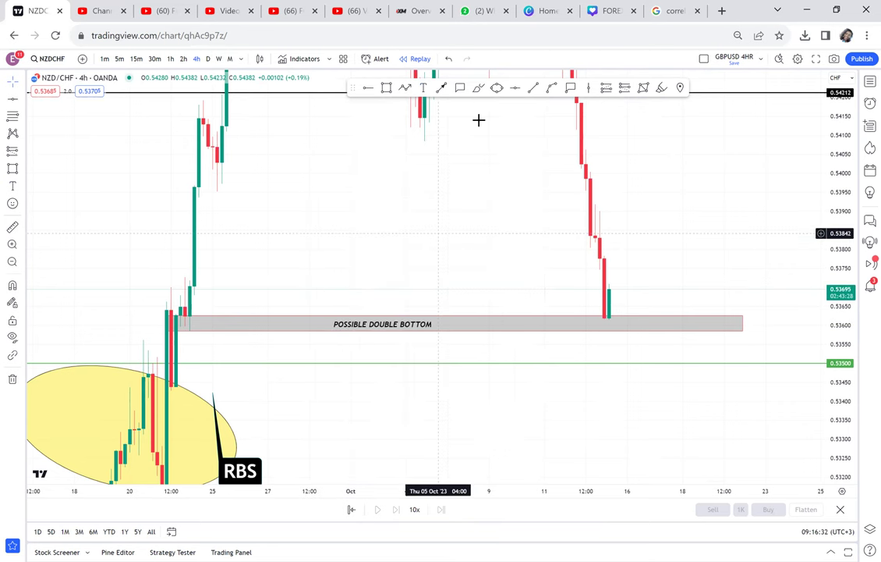
Step: Circle the September and October price touches of the grey zone with small yellow ellipses and delete the large ellipse beside the RBS callout
left_click(497, 88)
left_click(166, 320)
left_click(213, 309)
left_click(212, 325)
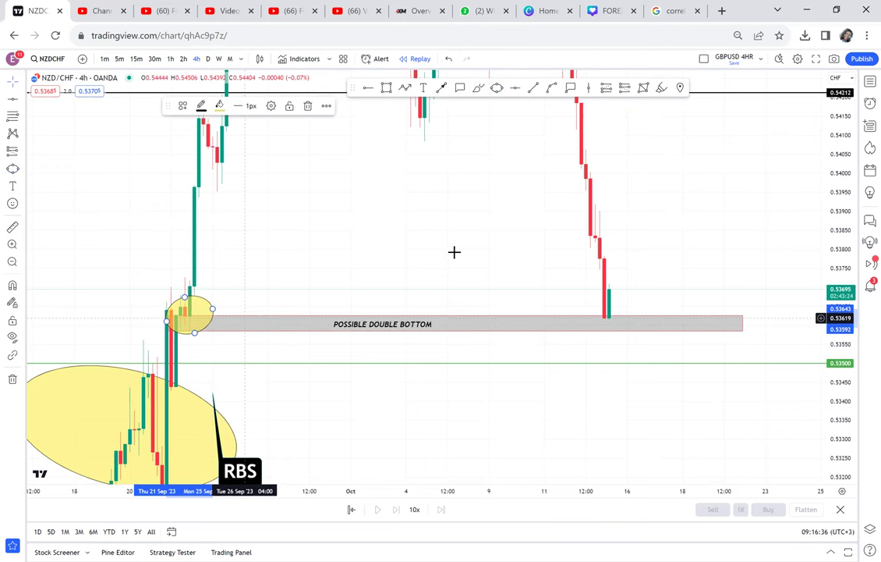
left_click(497, 88)
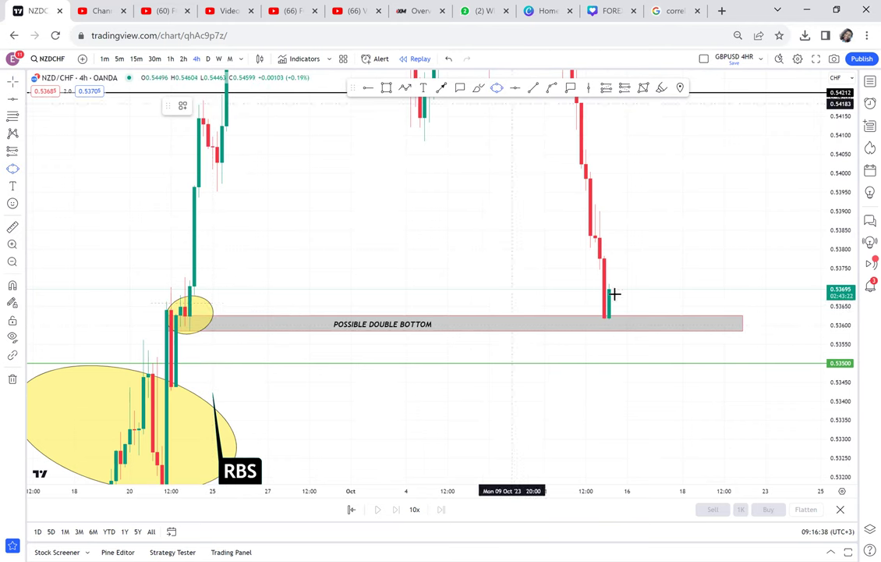
left_click(596, 319)
left_click(624, 307)
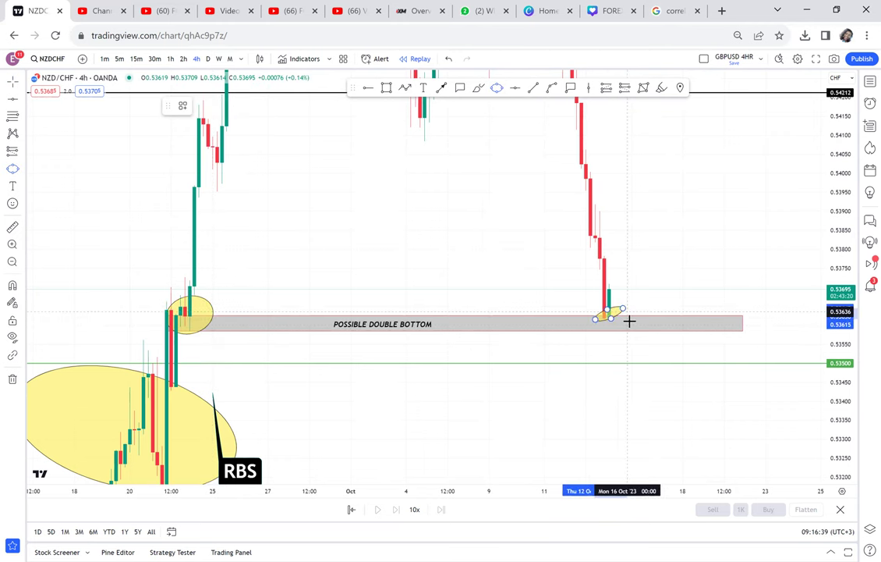
left_click(629, 319)
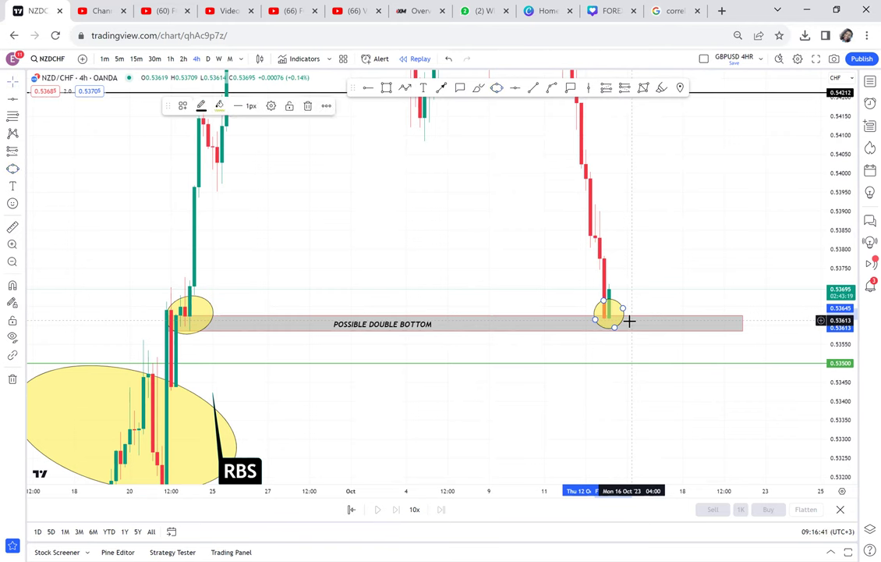
left_click(190, 392)
key("Delete")
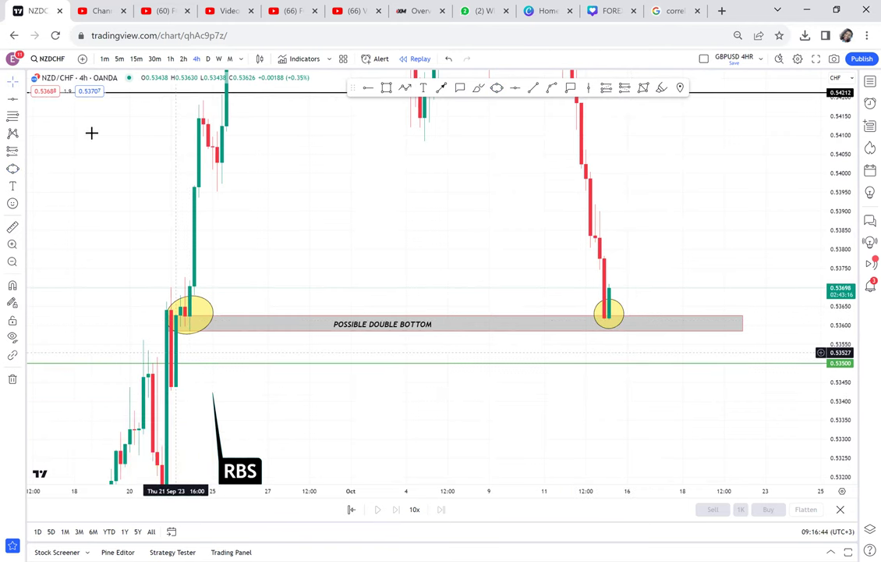
Step: Examine the double bottom zone on the daily chart with a compressed price scale and return to the 4-hour chart
left_click(207, 60)
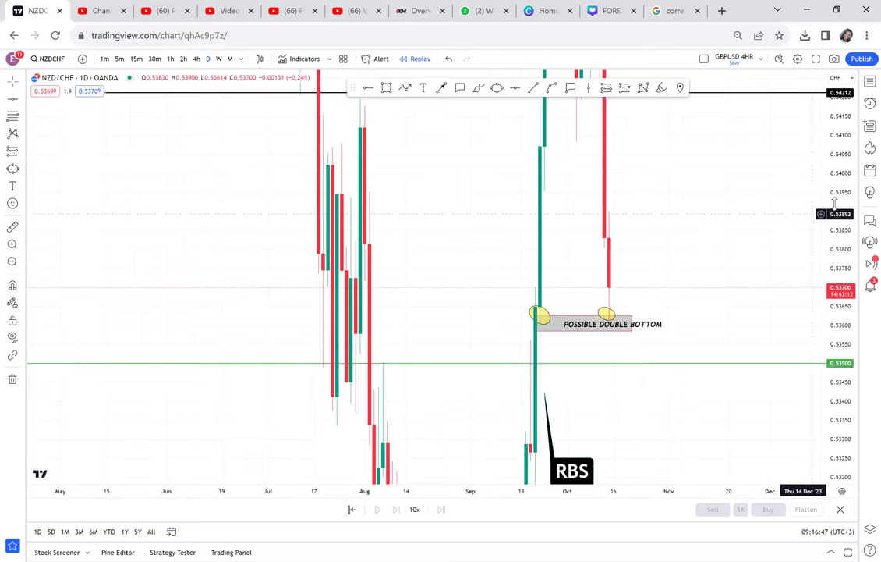
left_click_drag(835, 203, 828, 376)
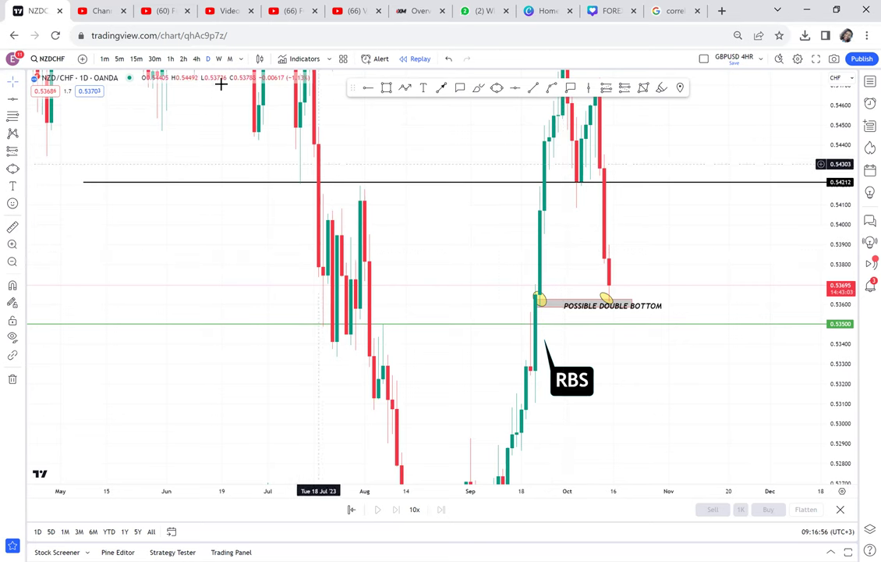
left_click(198, 62)
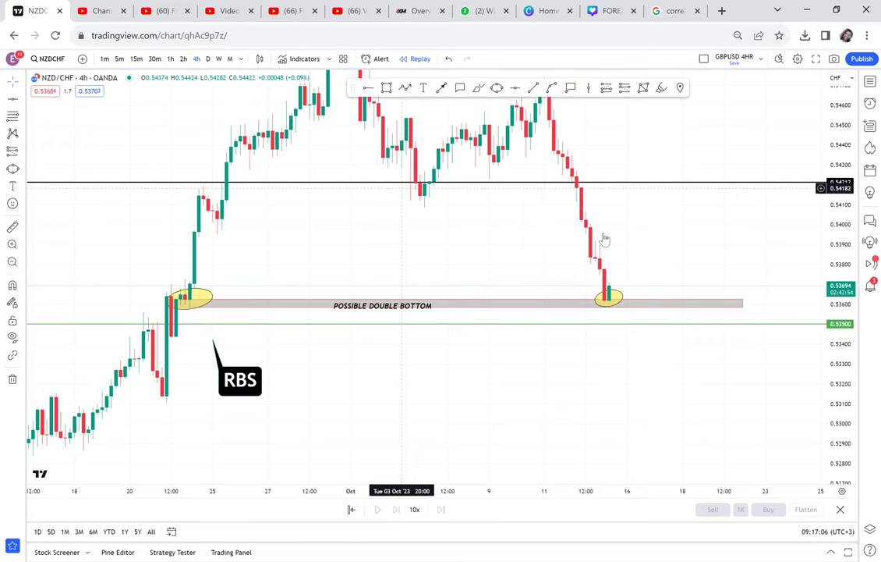
Step: Remove all drawings from the 4-hour NZD/CHF chart
left_click_drag(649, 309, 647, 331)
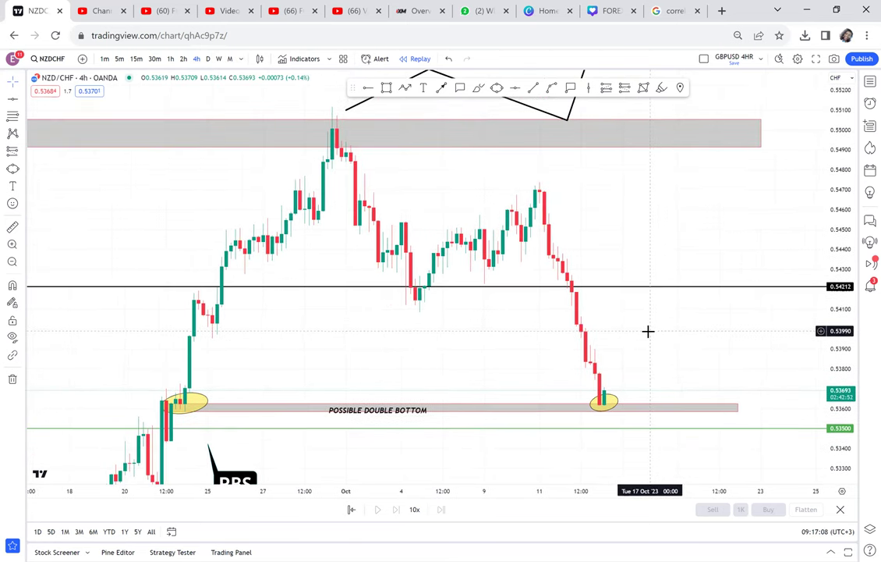
scroll(620, 312, "down", 2)
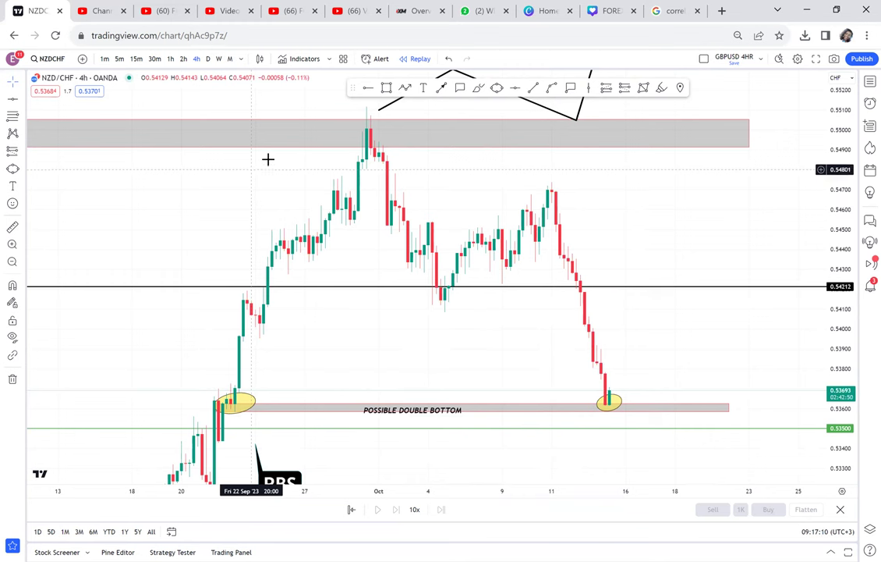
left_click(14, 380)
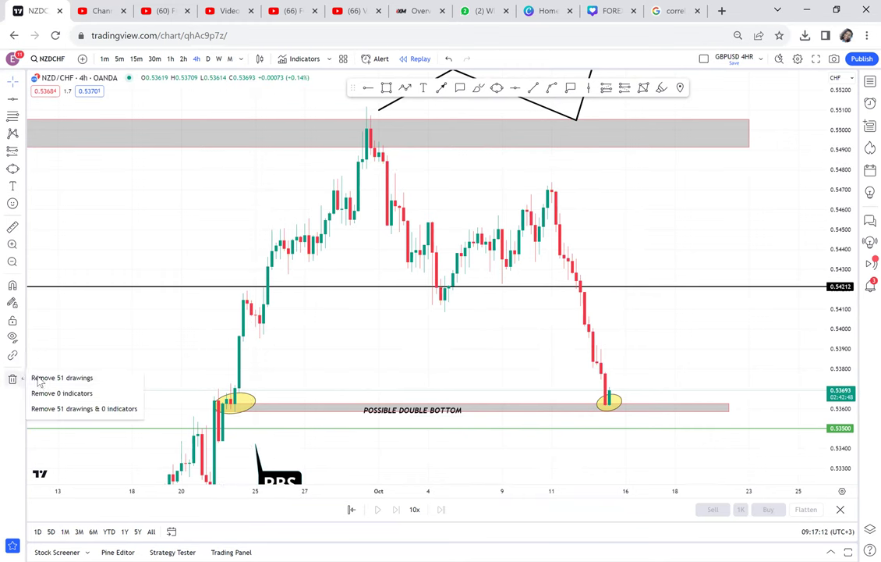
left_click(54, 335)
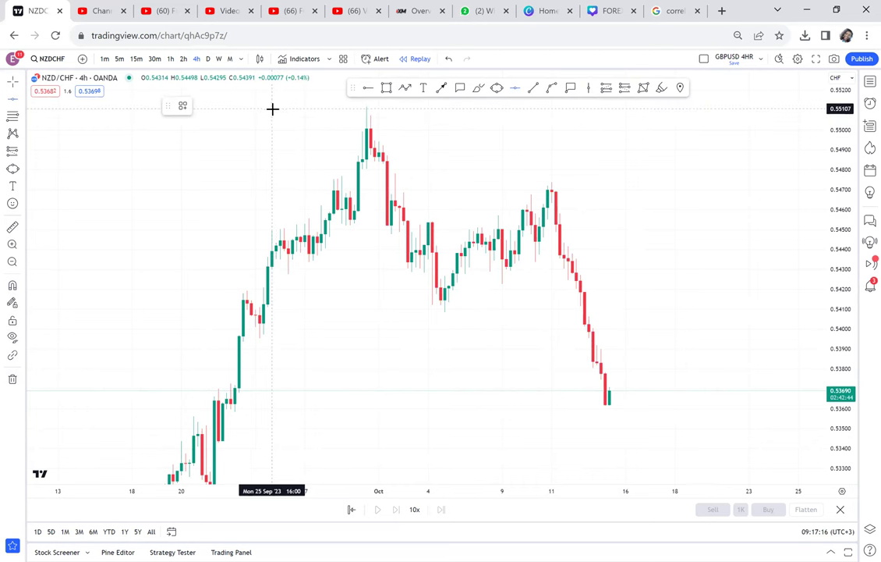
Step: Place a horizontal line at 0.55116 on the swing high and draw a grey rectangle from 21 September to 18 October, about 0.53631 to 0.53582
left_click(426, 106)
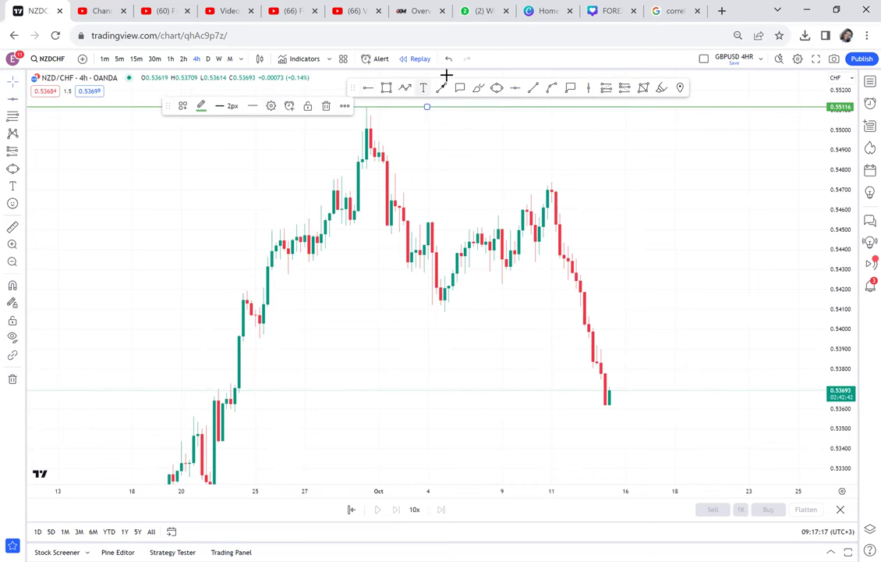
left_click(387, 88)
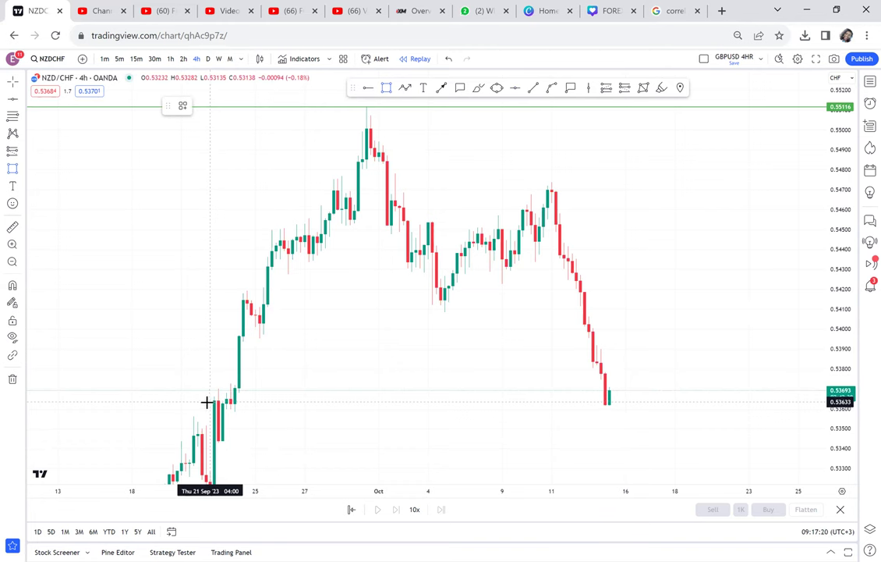
left_click(689, 412)
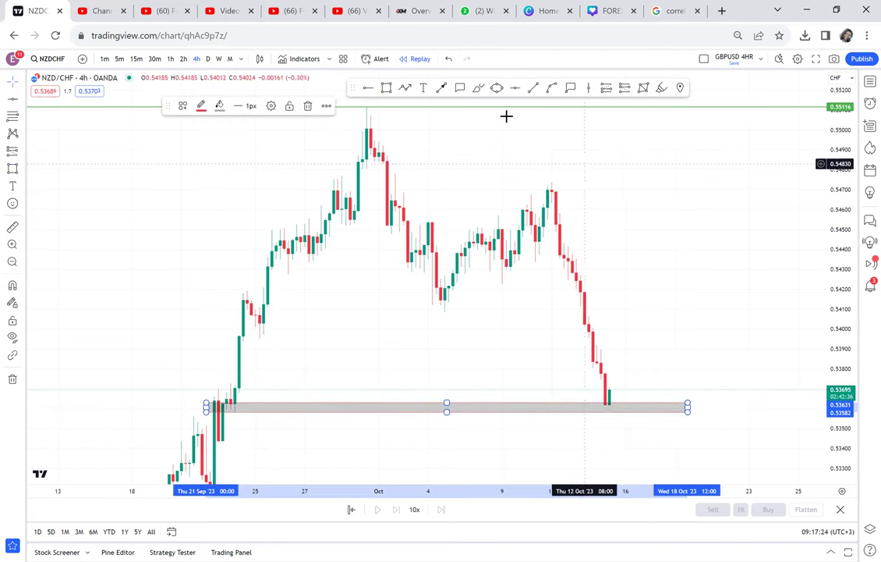
Step: Draw a yellow ellipse around each price touch of the new grey zone, near 21–25 September and 12–16 October
left_click(497, 88)
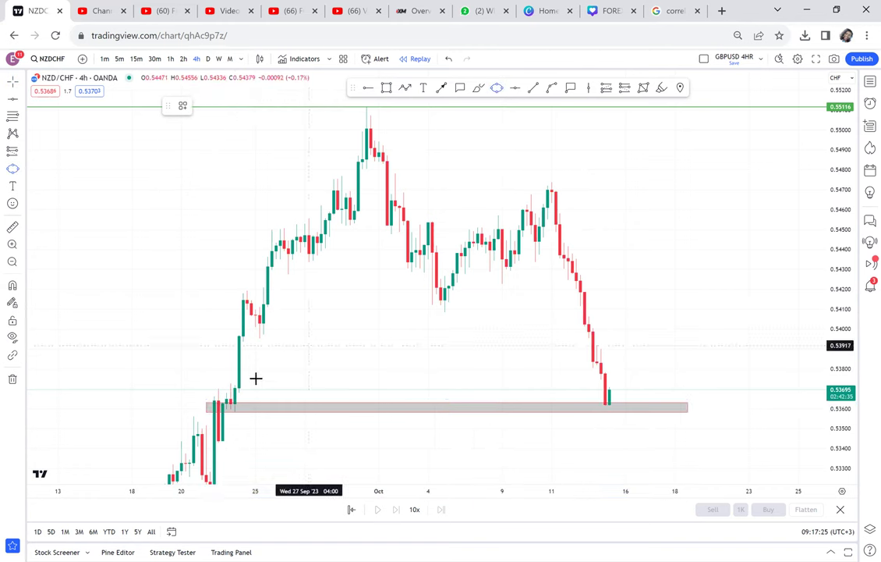
left_click(225, 409)
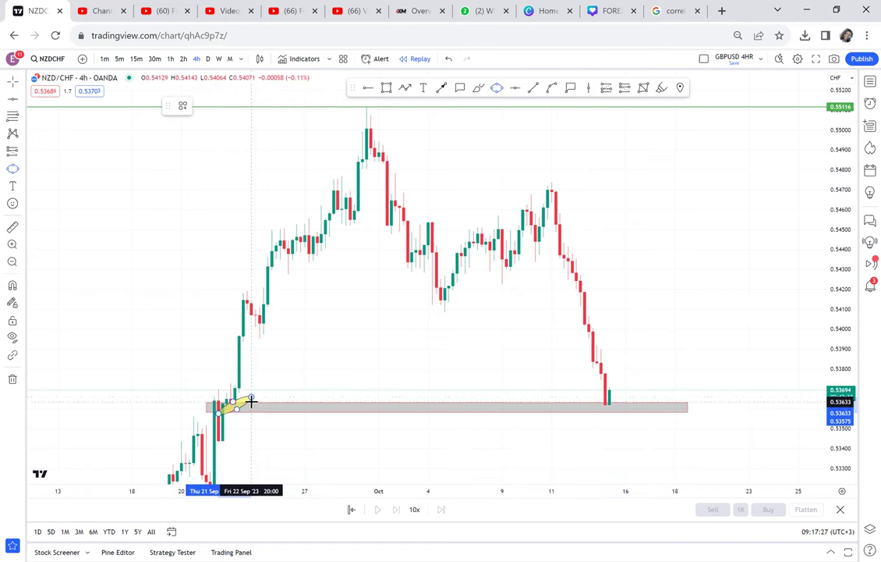
left_click(255, 405)
left_click(255, 407)
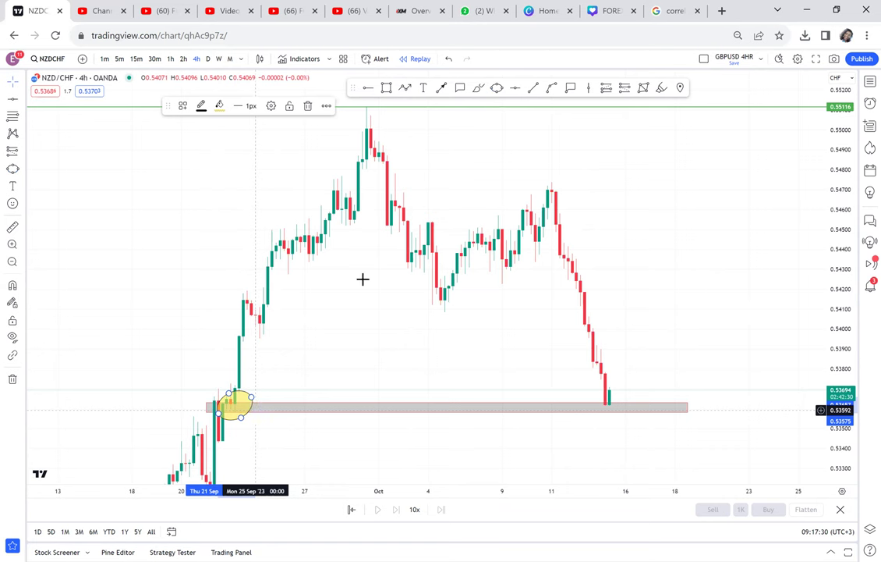
left_click(497, 88)
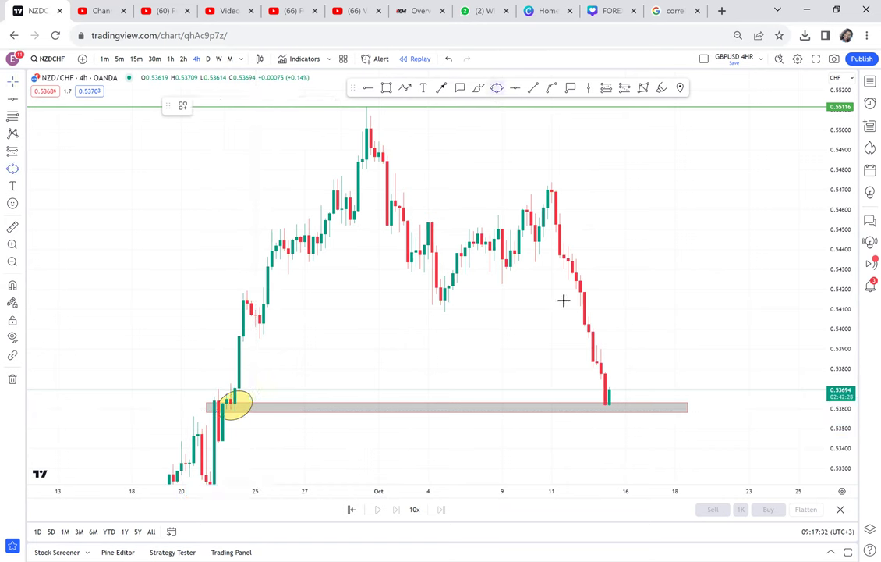
left_click(596, 413)
left_click(629, 392)
left_click(632, 402)
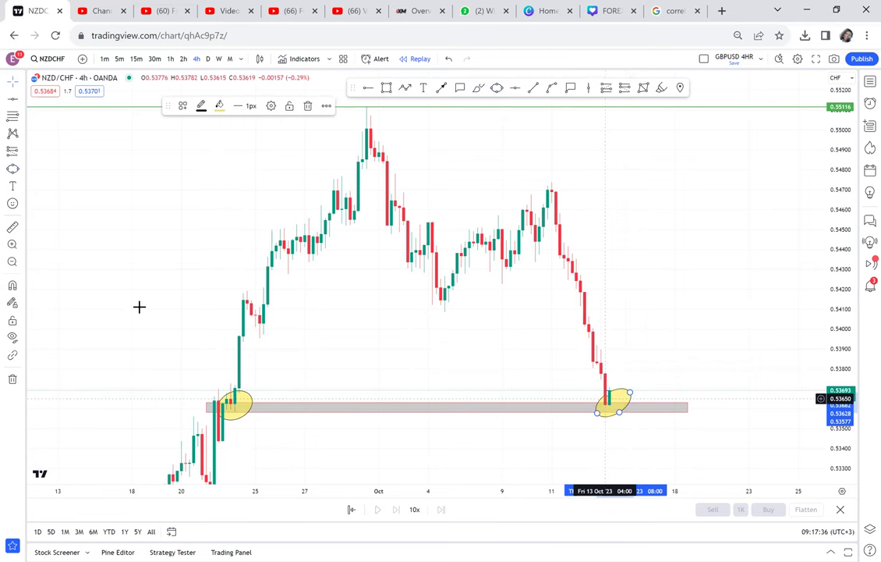
Step: Measure the range from the grey zone up to the swing-high line and place a horizontal line near its midpoint at 0.54361
left_click(13, 226)
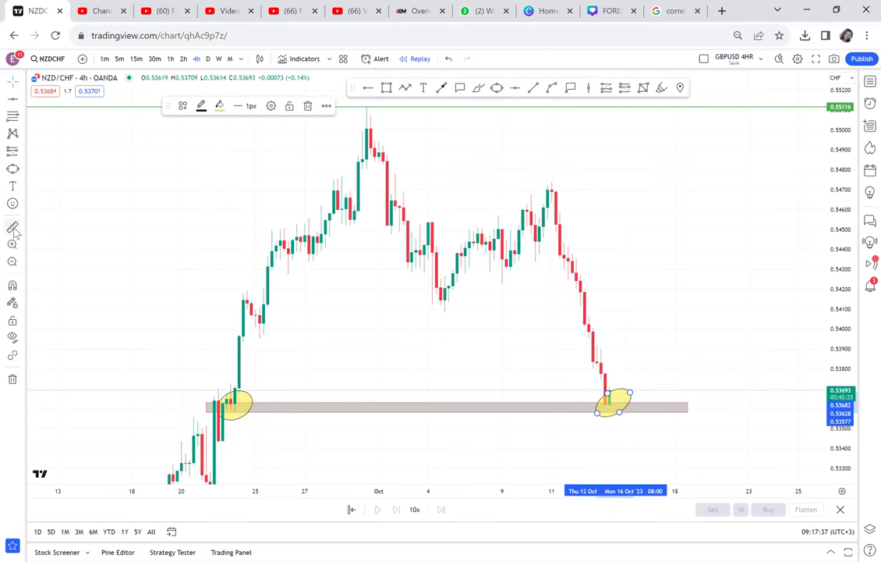
left_click(201, 410)
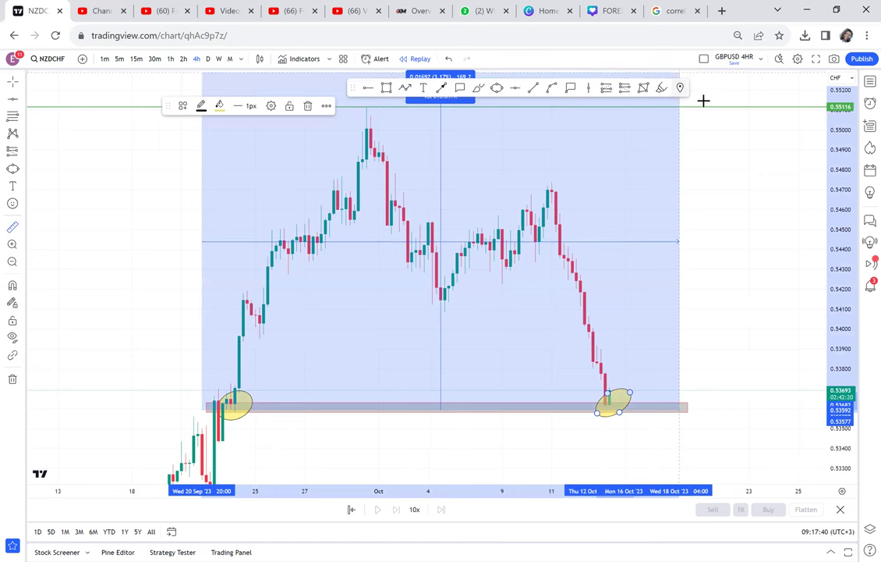
left_click(709, 107)
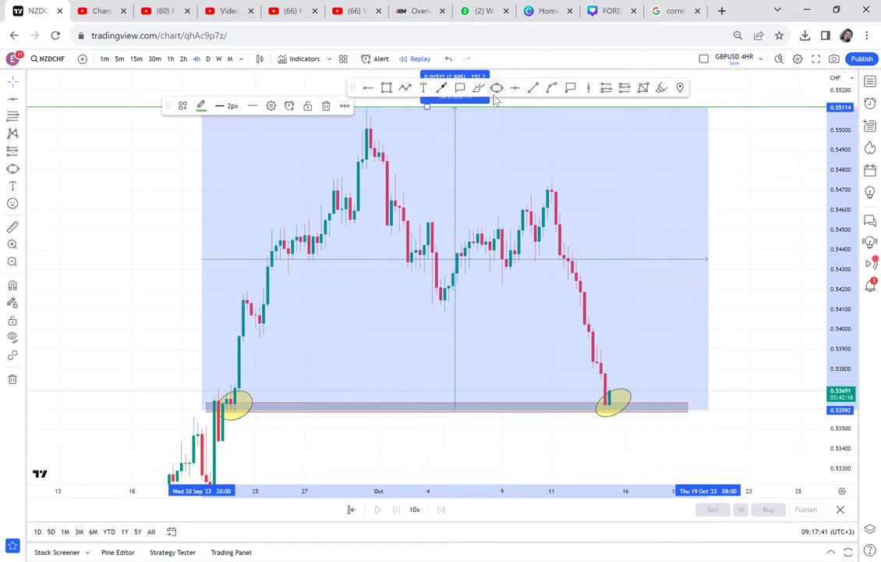
left_click(514, 88)
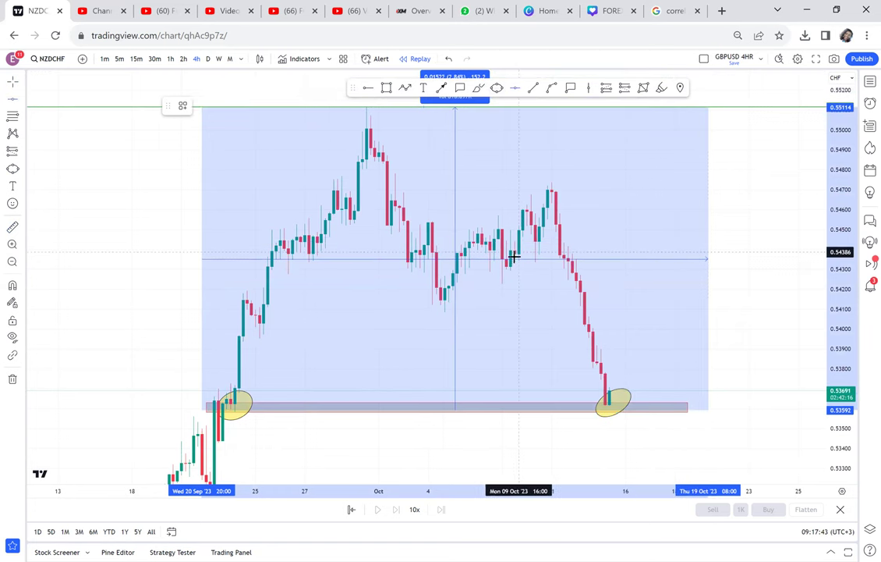
left_click(511, 257)
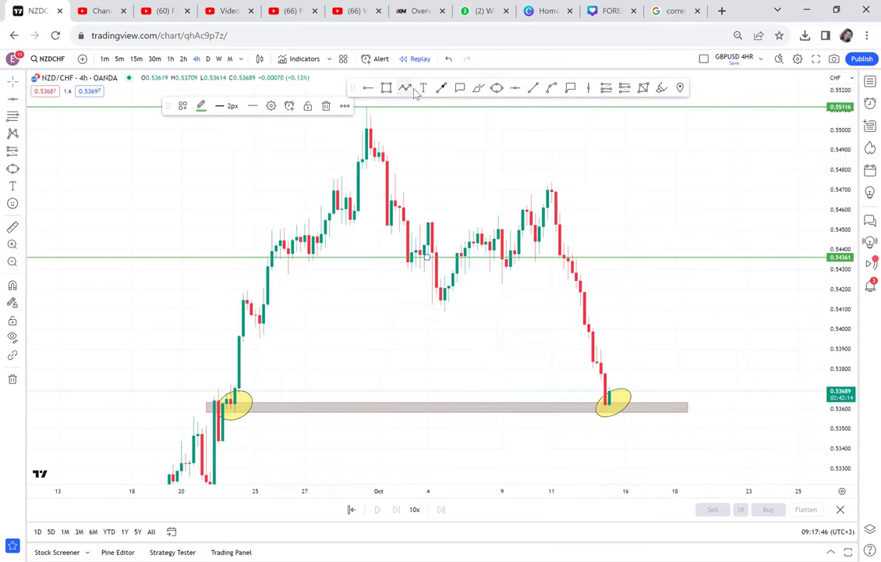
Step: Draw a yellow ellipse on the midpoint line around the candles between 4 and 6 October
left_click(497, 88)
left_click(441, 252)
left_click(489, 258)
left_click(488, 267)
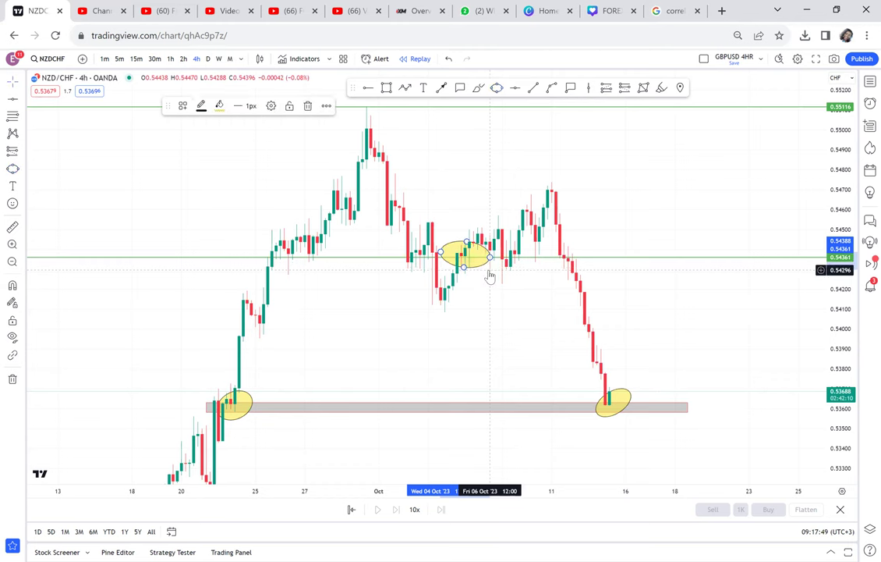
Step: Add an "RBS" callout above the midpoint ellipse, with its pointer touching the ellipse's upper edge
left_click(460, 88)
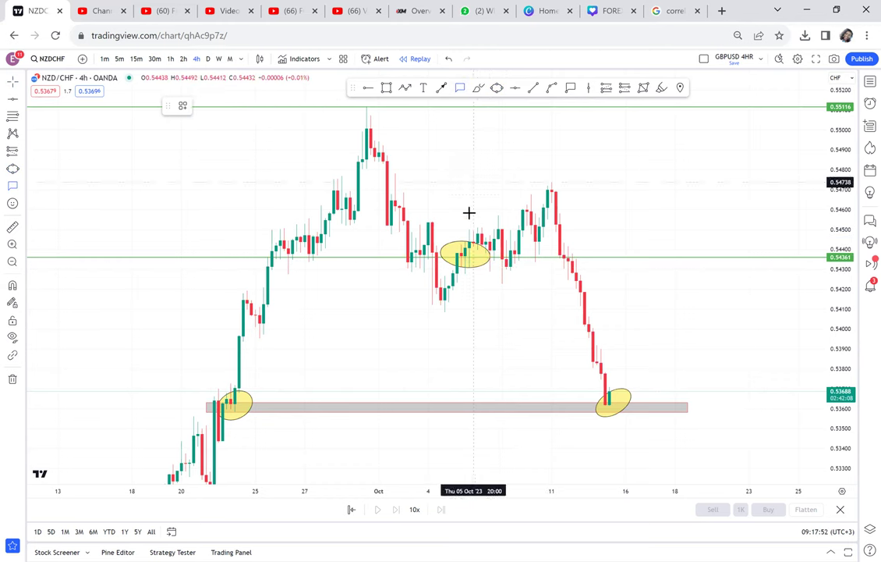
left_click(461, 240)
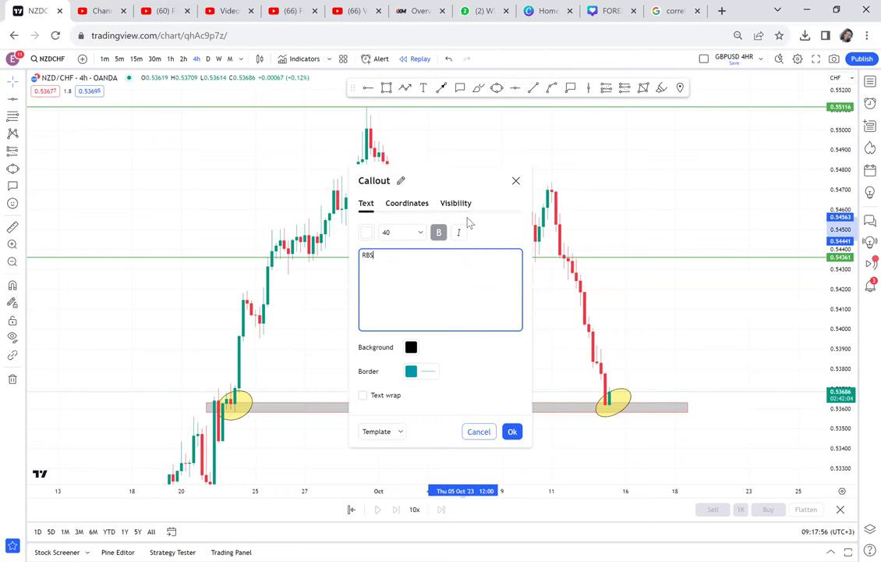
left_click(639, 205)
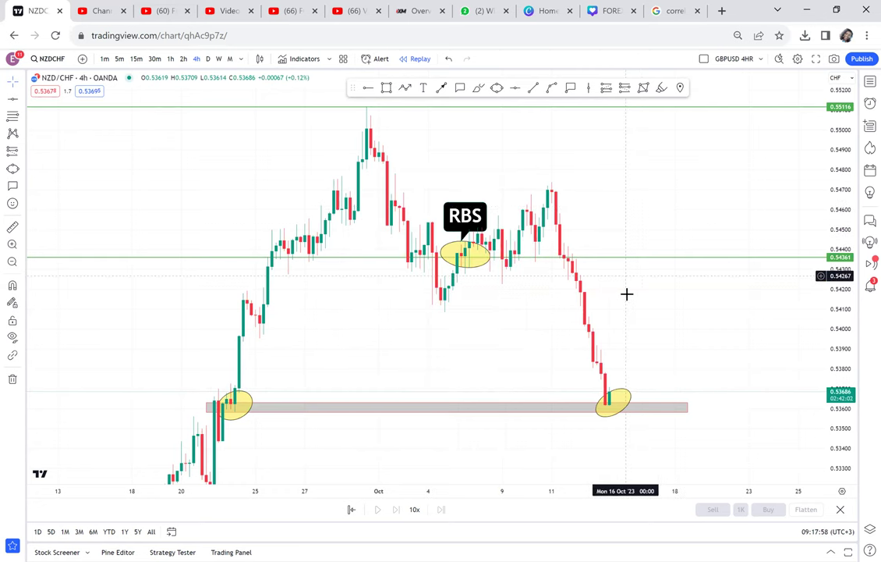
scroll(584, 283, "down", 5)
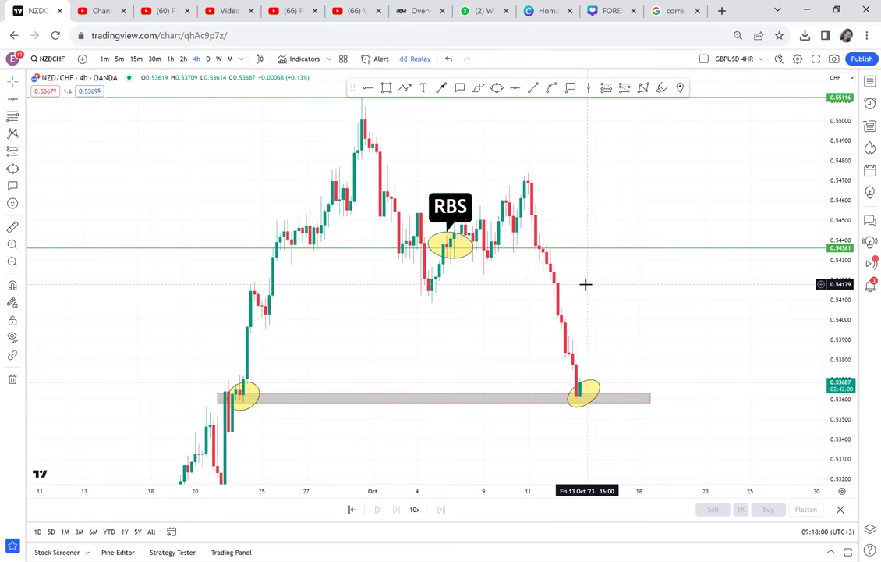
Step: Change the colour of the horizontal line at the 0.55116 swing high to red
left_click_drag(548, 287, 507, 286)
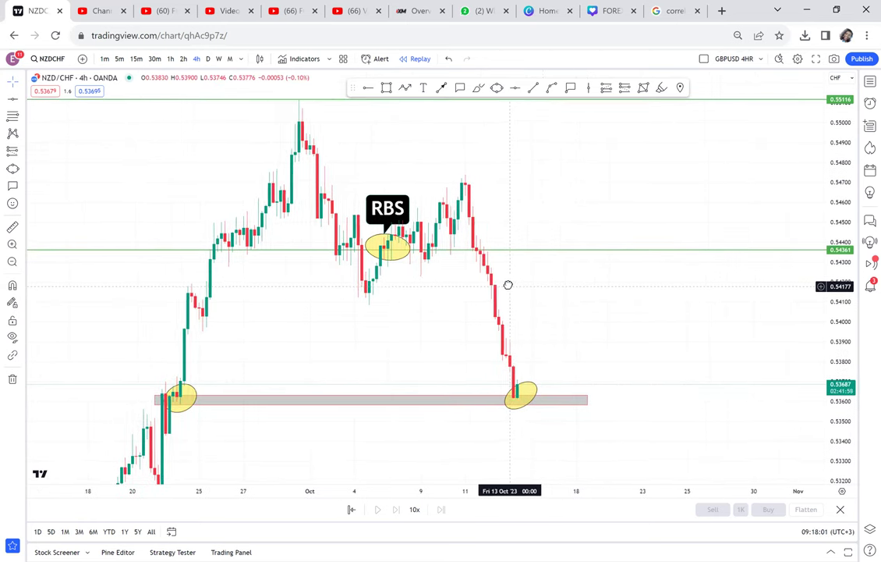
left_click(451, 134)
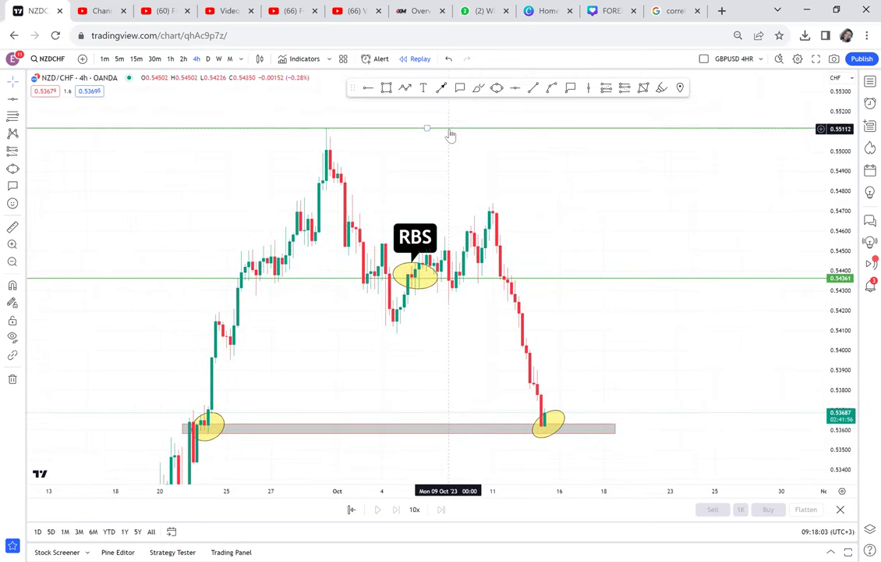
left_click(202, 106)
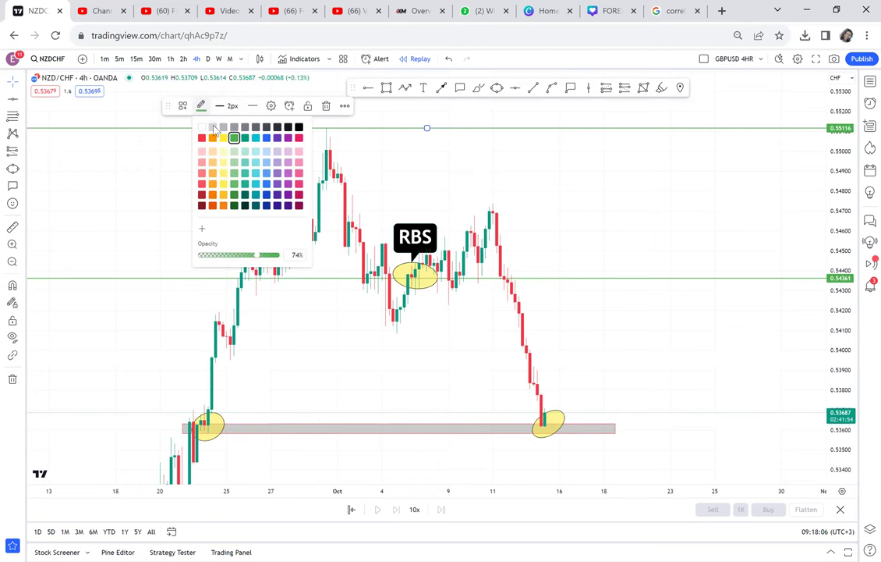
left_click(203, 137)
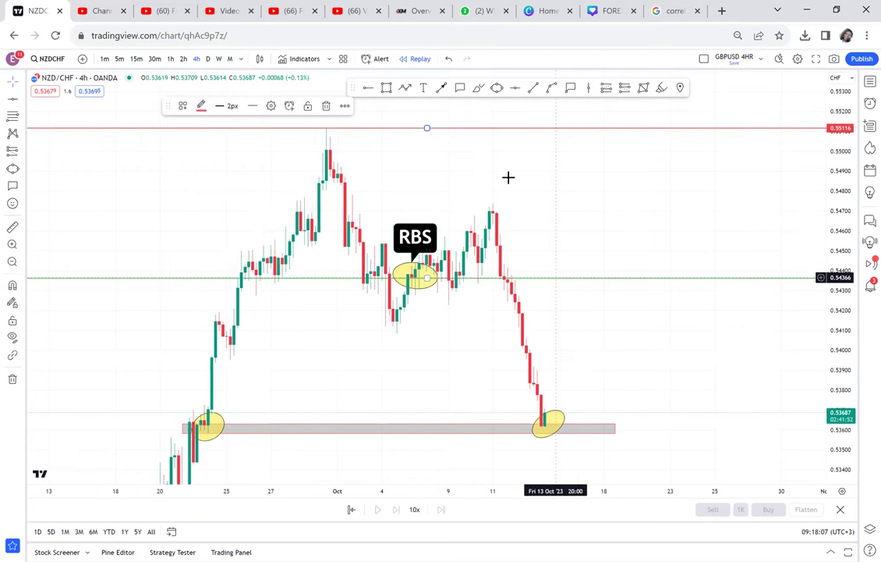
left_click(433, 122)
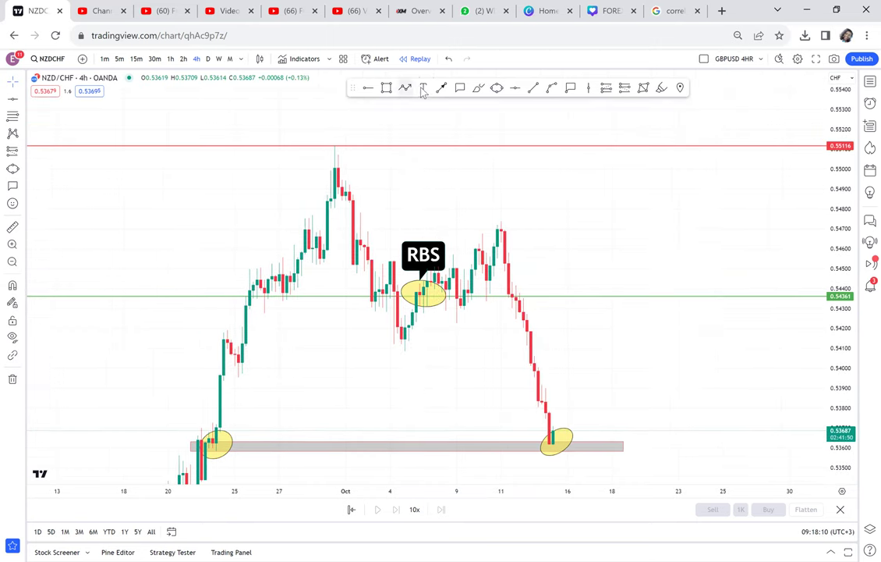
Step: Add a text label just above the red swing-high line near 2 October, using the saved NECKLINE template
left_click(423, 89)
left_click(362, 140)
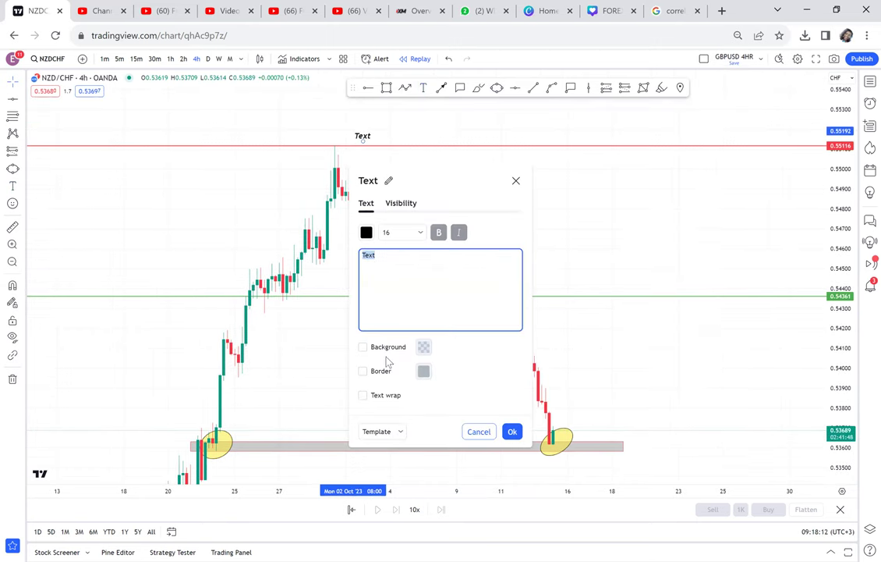
left_click(401, 434)
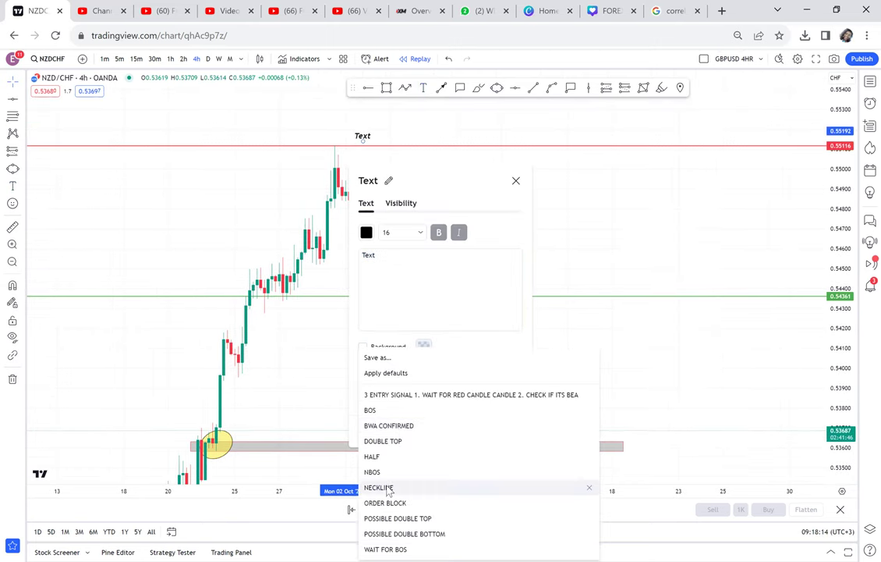
left_click(388, 485)
left_click(634, 248)
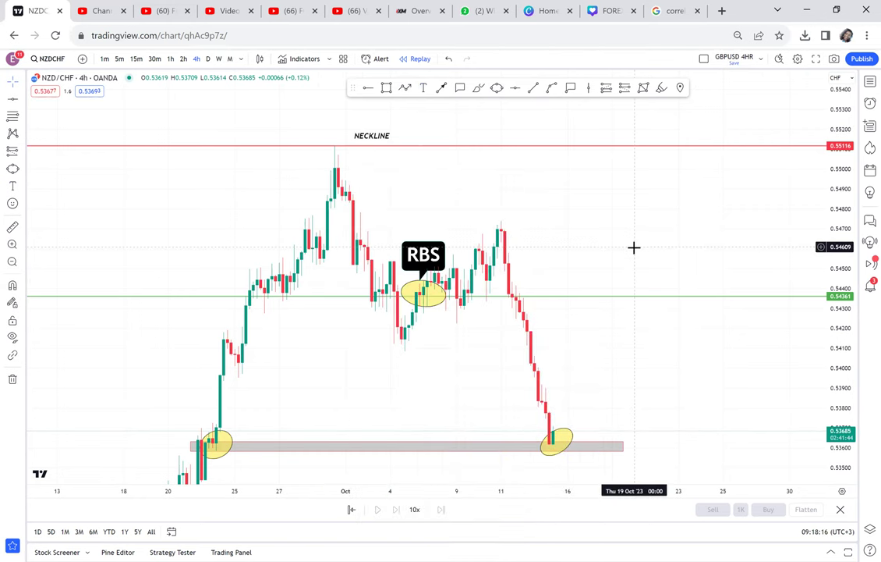
Step: Add the text label "HALF" just above the green midpoint line, near 13 October
left_click(425, 90)
left_click(548, 281)
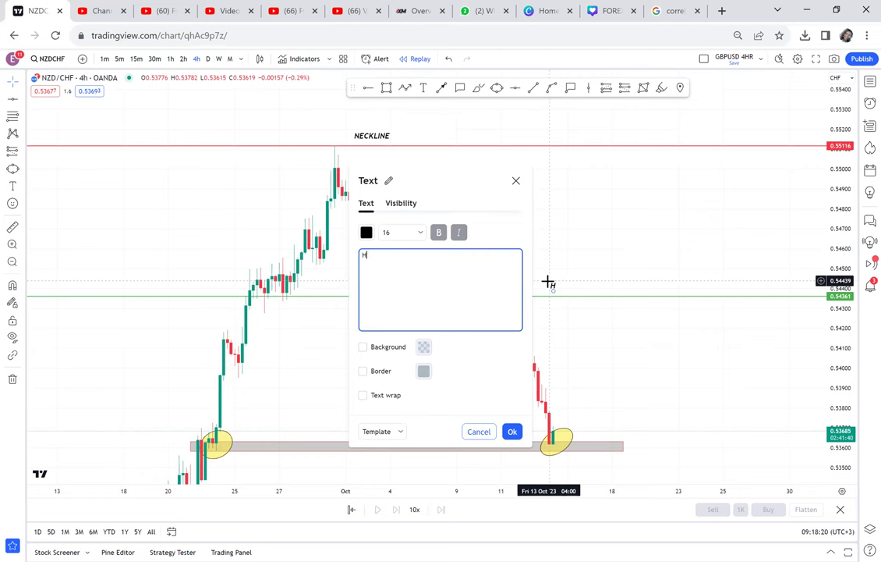
left_click(622, 266)
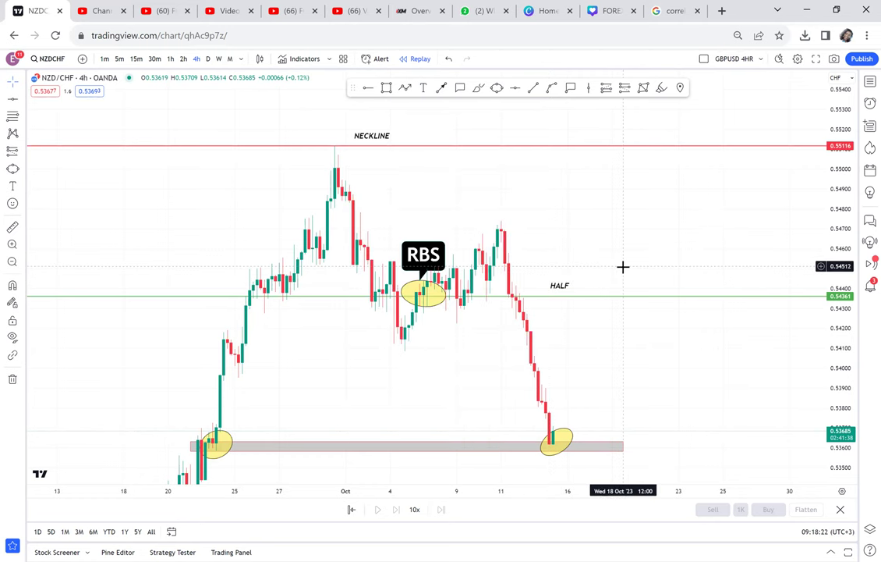
Step: Add a "CRB" callout up and to the right of the latest grey-zone ellipse, with its pointer at the ellipse's upper edge
left_click_drag(629, 363, 585, 310)
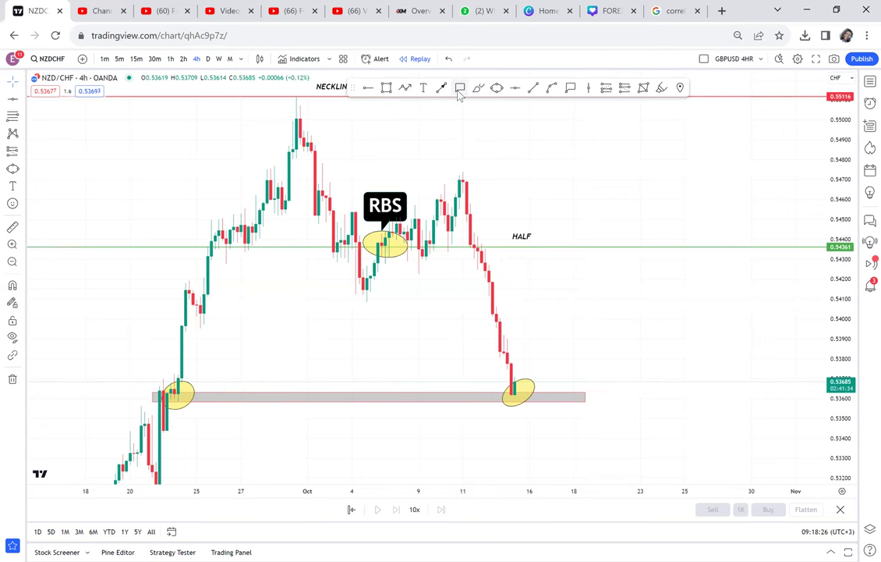
left_click(530, 374)
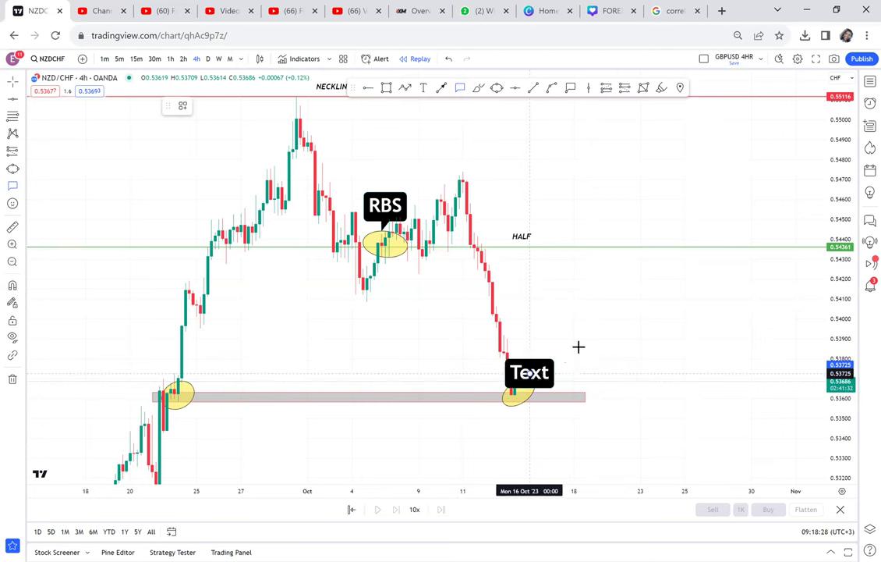
left_click(578, 347)
type("CRB")
left_click(628, 353)
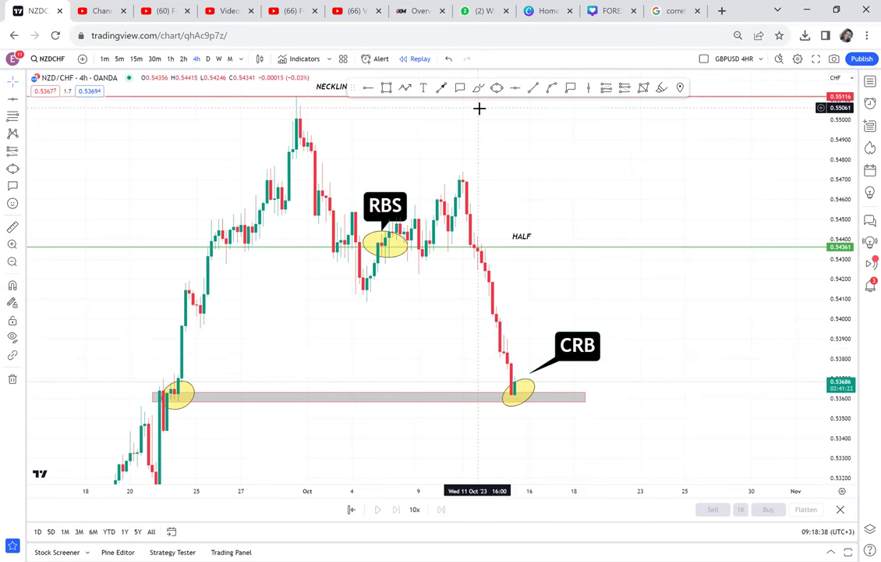
Step: Draw an upward arrow from about 0.53861, above the latest grey-zone ellipse, to the green midpoint line at about 0.54369
left_click(442, 89)
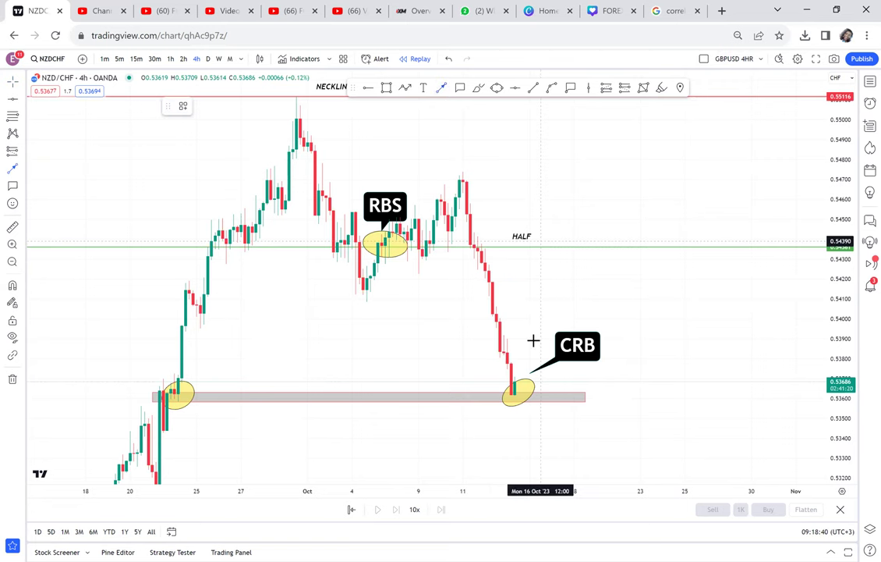
left_click(529, 345)
left_click(543, 248)
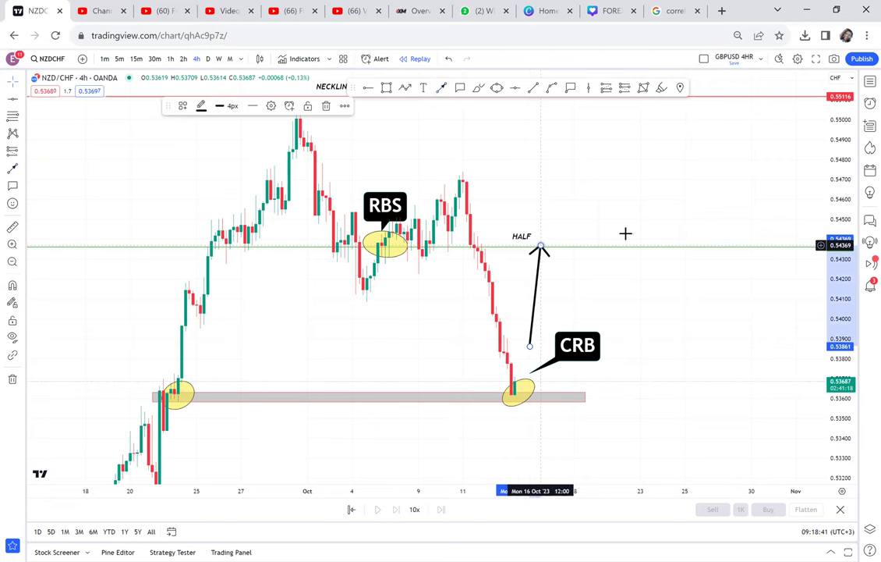
left_click_drag(625, 264, 630, 291)
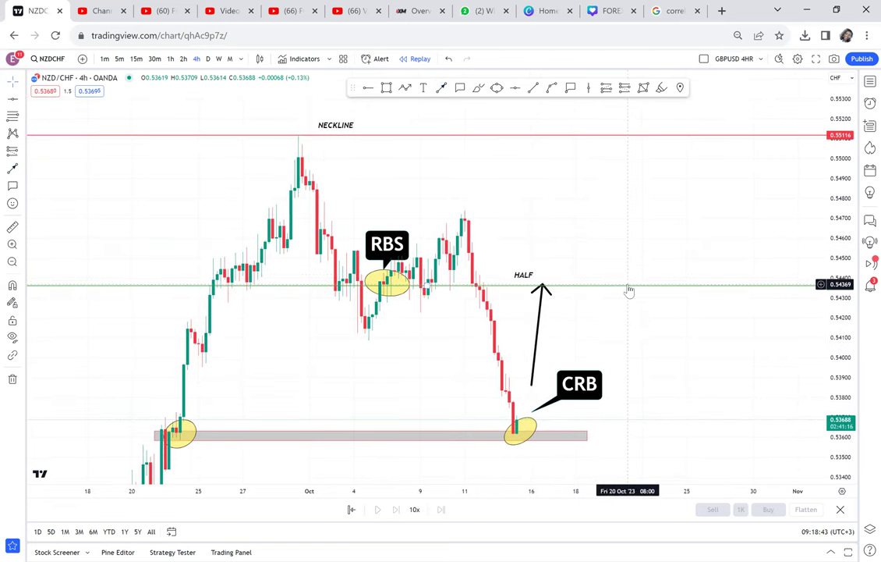